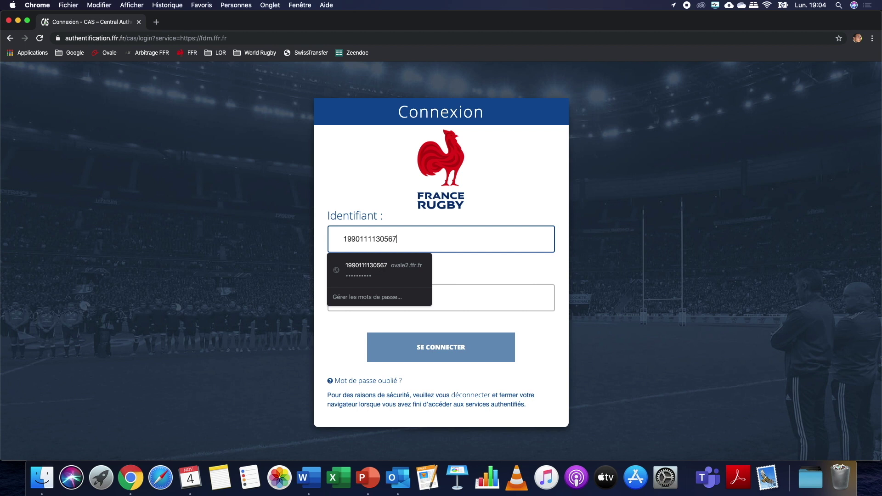
# Sign in to the FFR match sheet site with the account password and dismiss the page translation offer
pyautogui.click(471, 304)
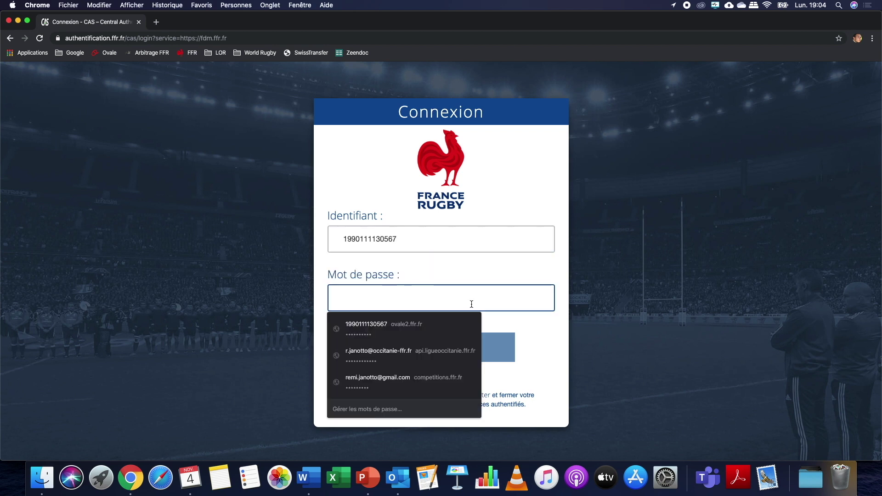
pyautogui.write('•')
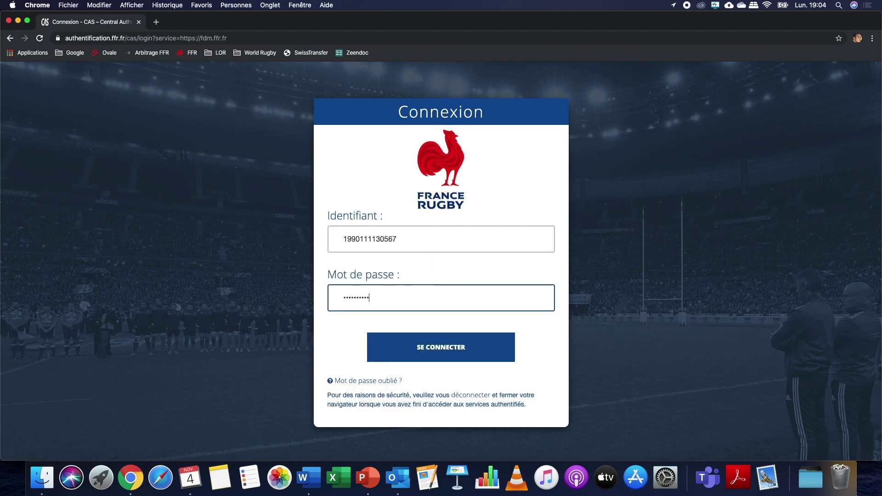
pyautogui.click(447, 348)
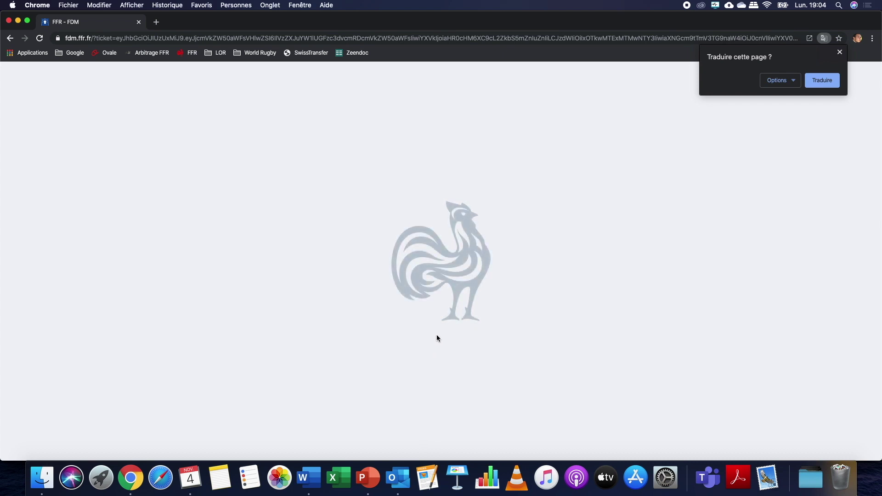
pyautogui.click(840, 52)
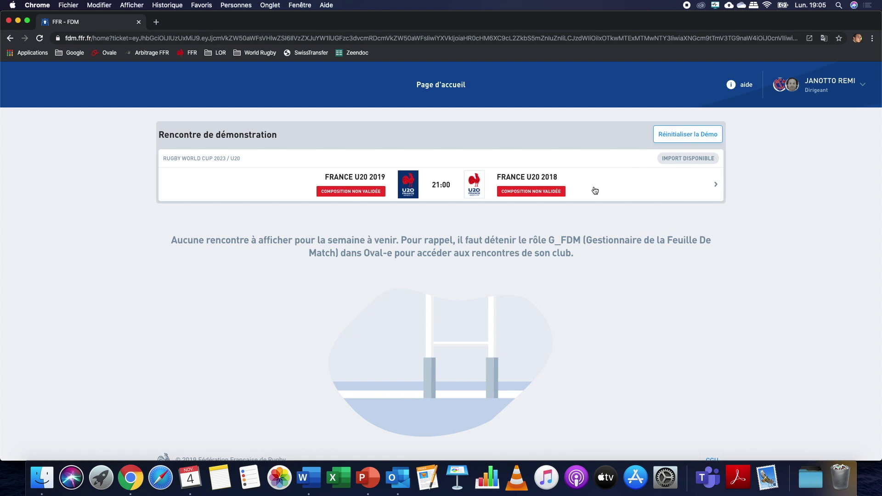
# Import the demonstration match FRANCE U20 2019 – FRANCE U20 2018 and switch to the FRANCE U20 2019 Dirigeant role
pyautogui.click(588, 191)
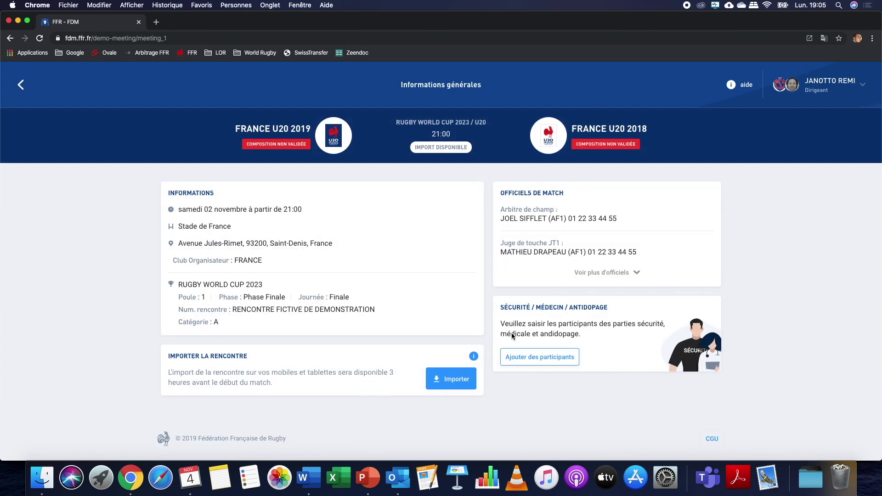
pyautogui.click(453, 377)
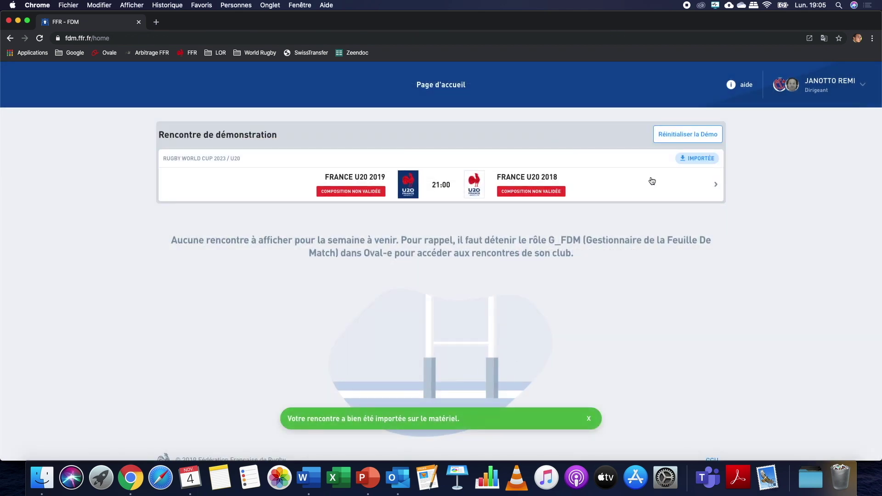
pyautogui.click(652, 180)
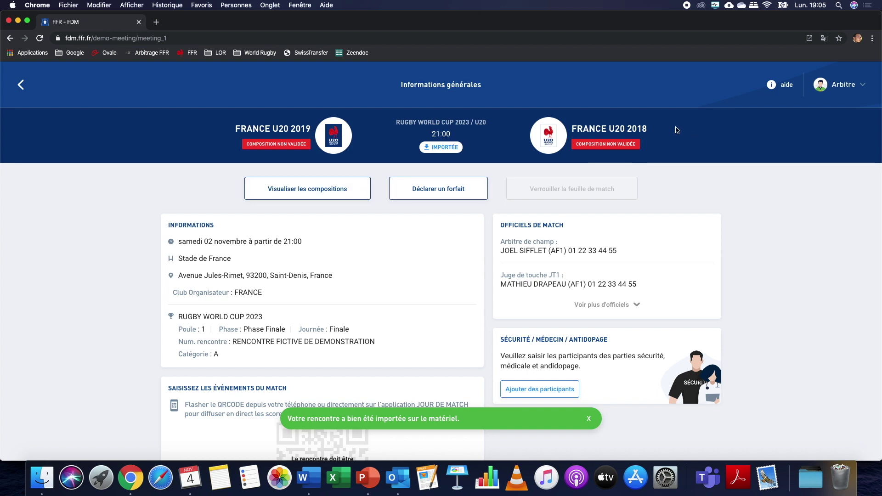
pyautogui.click(844, 89)
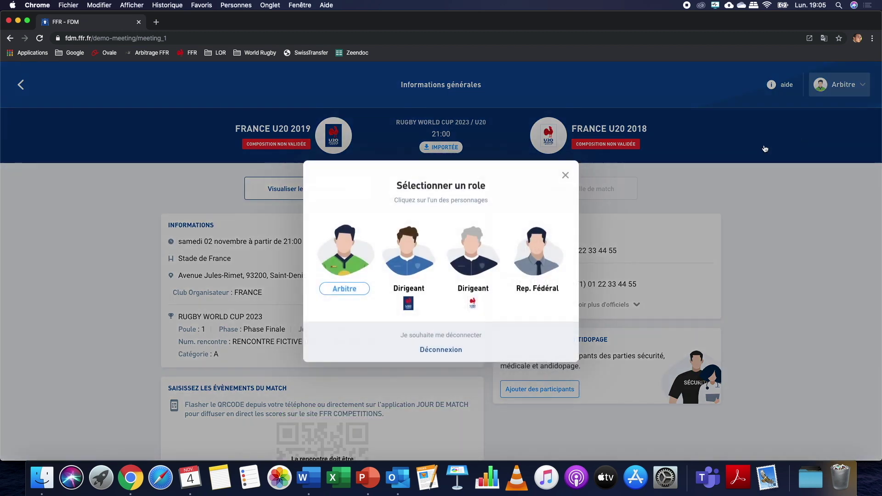
pyautogui.click(402, 254)
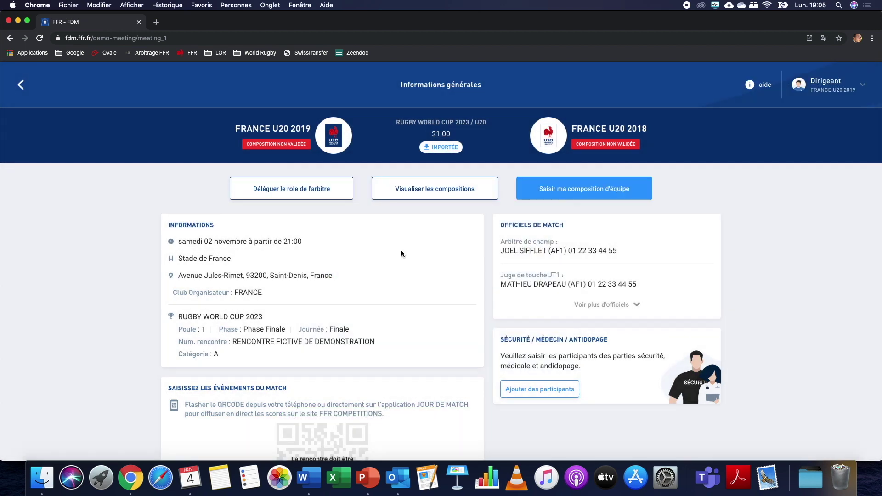
# Load the last composition for this competition into the FRANCE U20 2019 team sheet and validate it
pyautogui.click(577, 194)
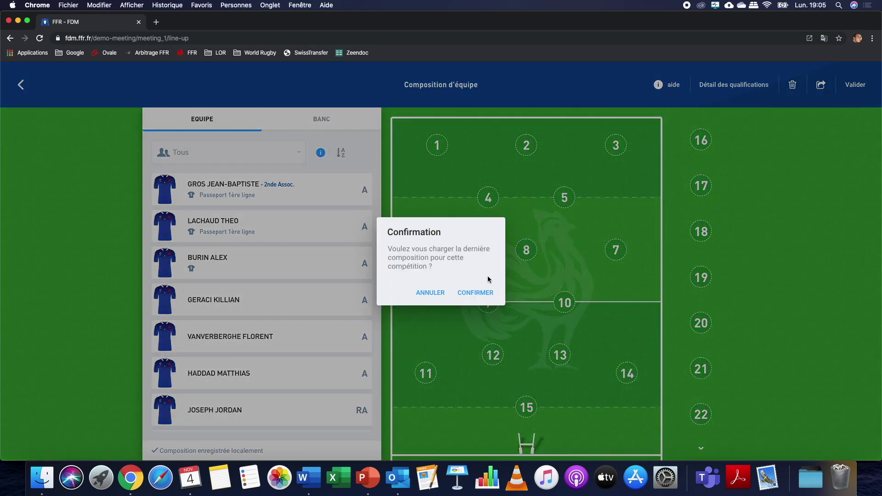
pyautogui.click(478, 292)
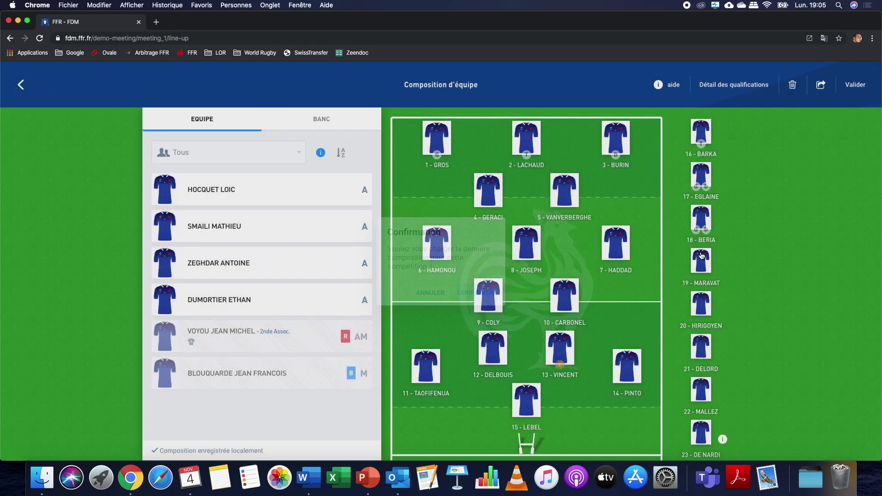
pyautogui.click(855, 85)
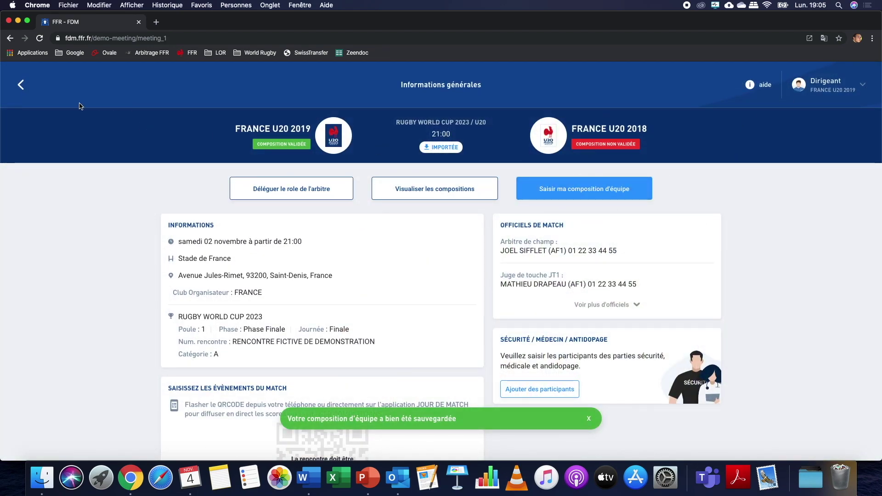
# Return to the home page and reset the demonstration match
pyautogui.click(21, 84)
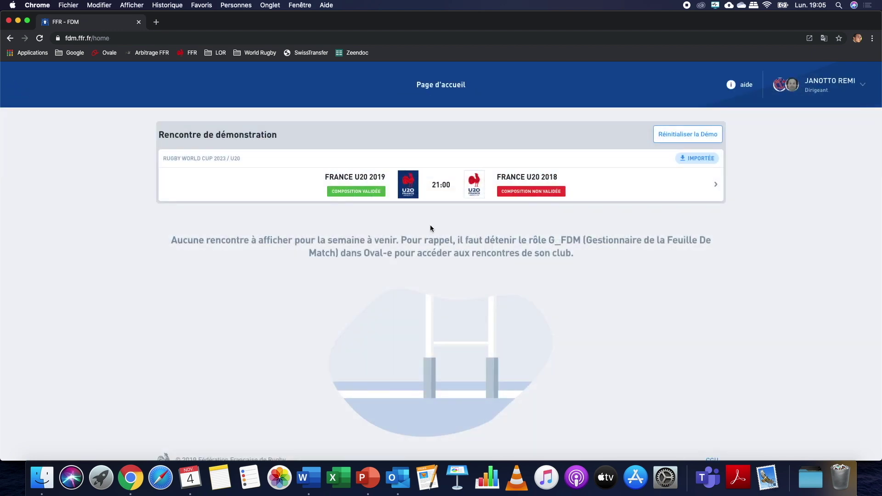
pyautogui.click(694, 134)
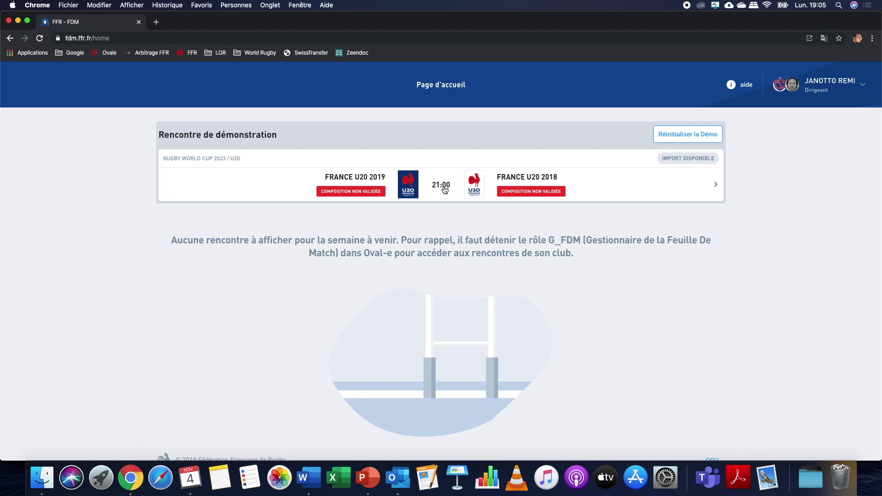
# Import the demonstration match onto the device and open its general information page
pyautogui.click(445, 189)
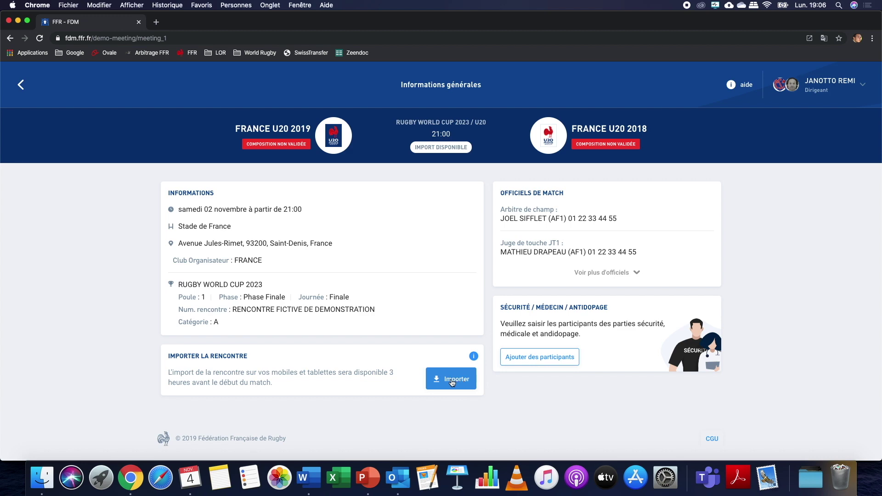
pyautogui.click(454, 382)
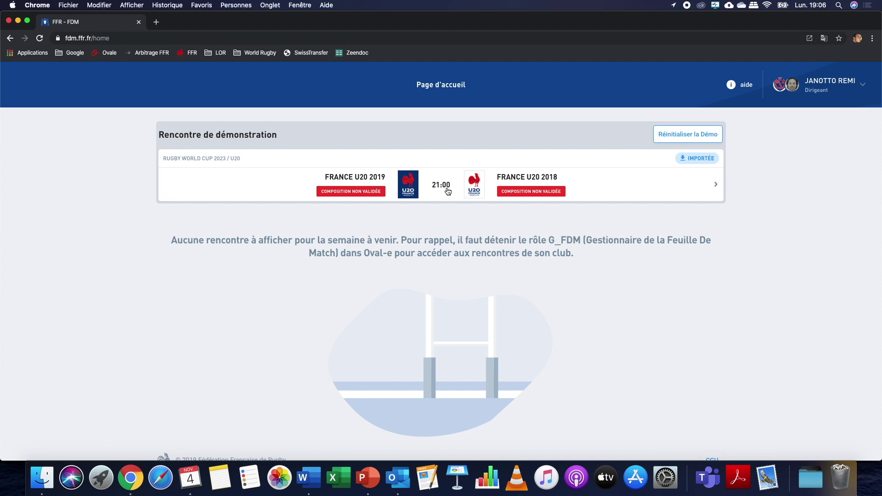
pyautogui.click(448, 191)
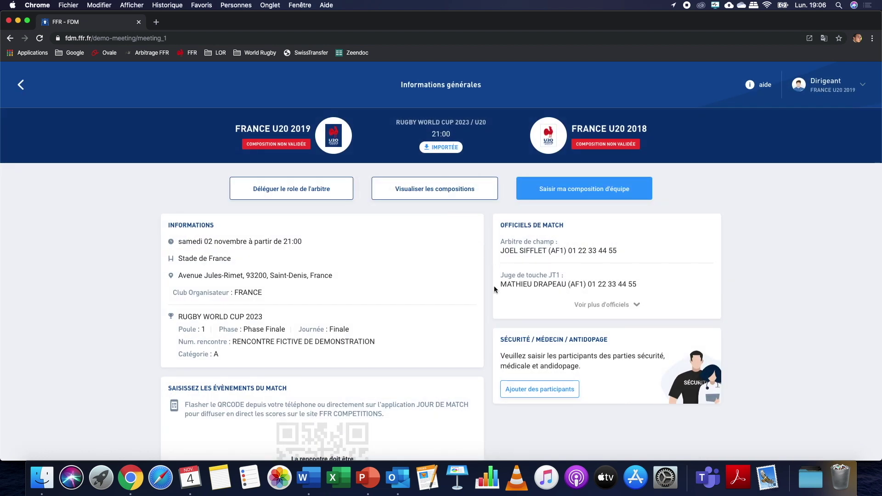
# View the match page as Arbitre, as each team's Dirigeant and as Rep. Fédéral, ending as FRANCE U20 2019 Dirigeant
pyautogui.click(826, 85)
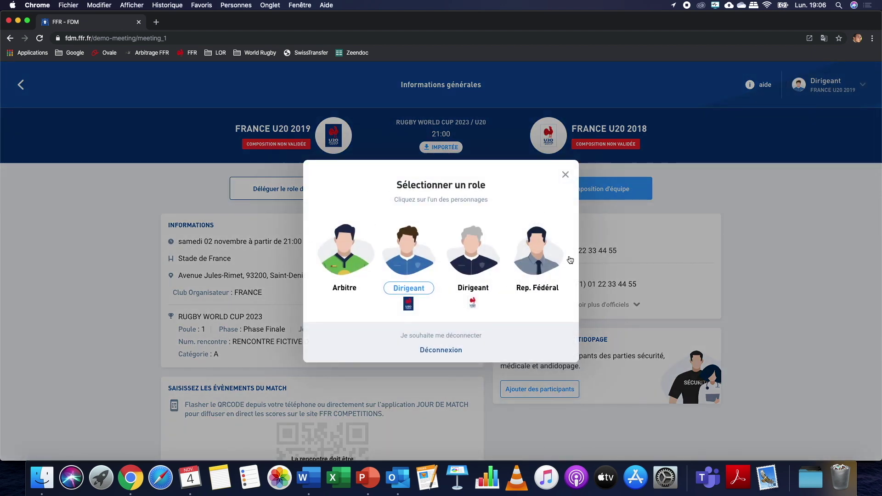
pyautogui.click(350, 252)
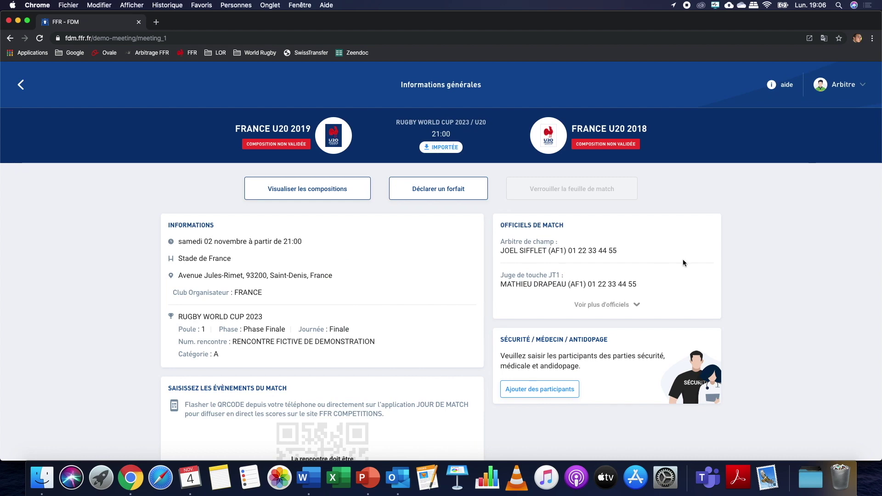
pyautogui.click(845, 87)
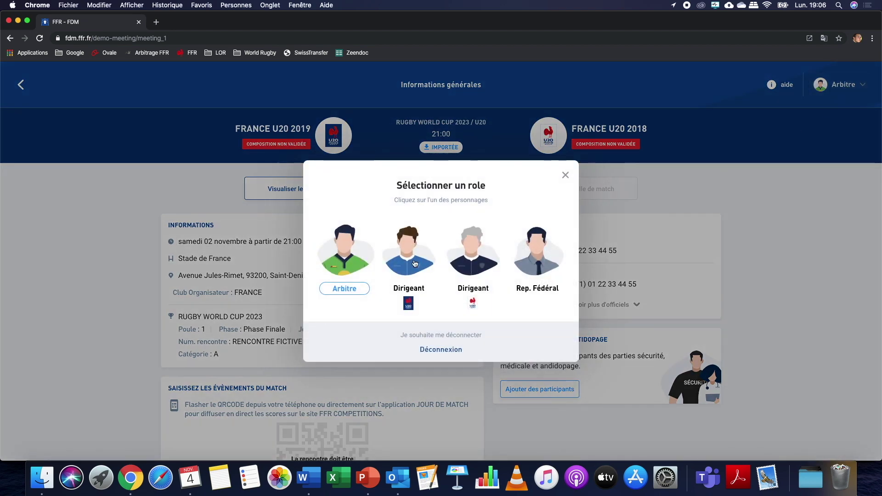
pyautogui.click(415, 263)
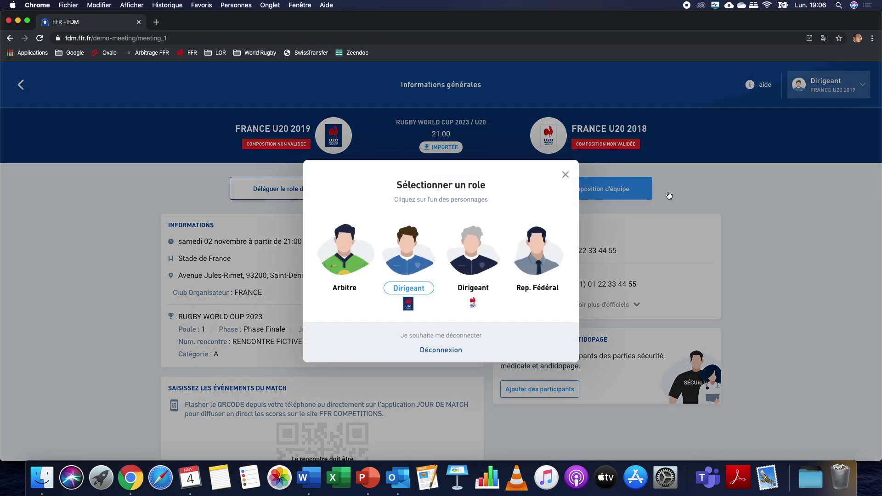
pyautogui.click(500, 258)
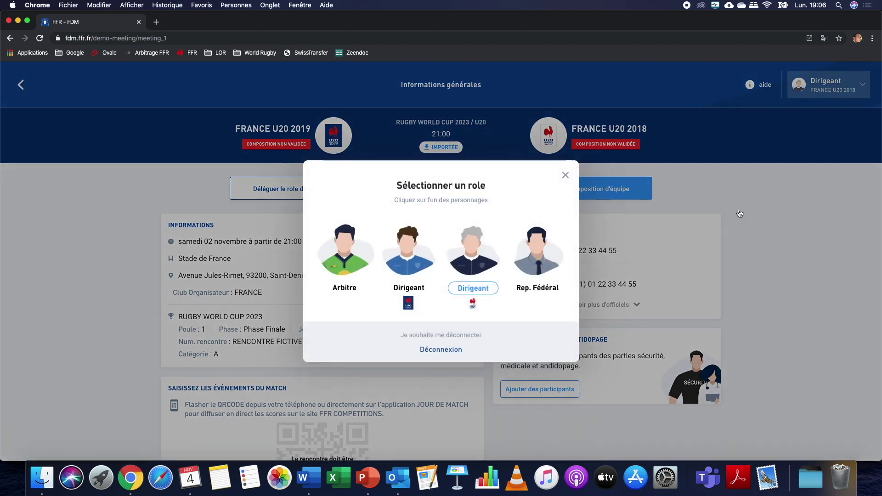
pyautogui.click(565, 273)
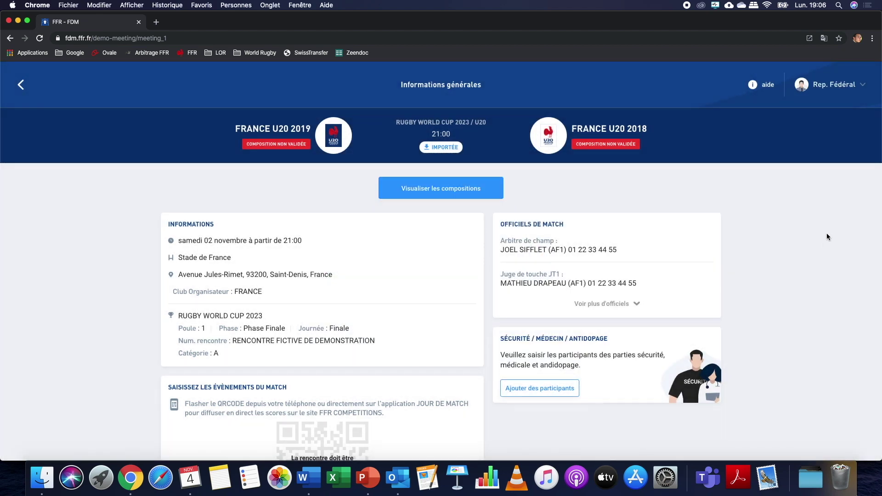
pyautogui.click(834, 85)
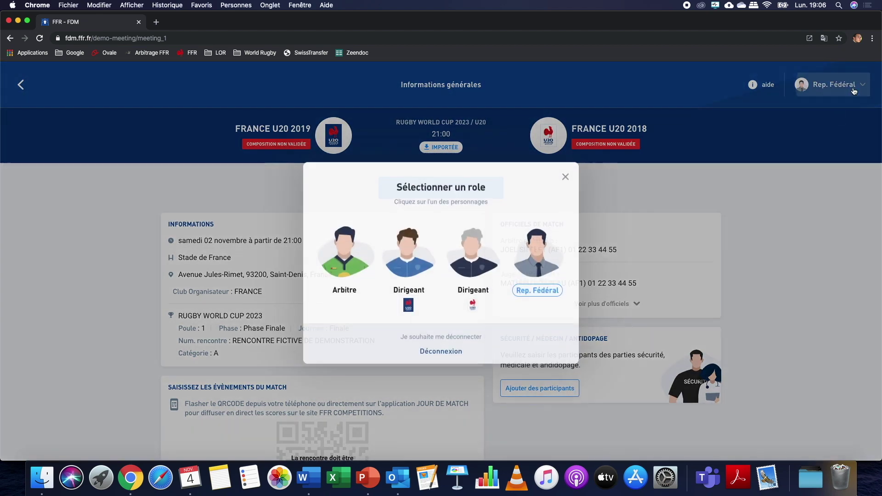
pyautogui.click(409, 258)
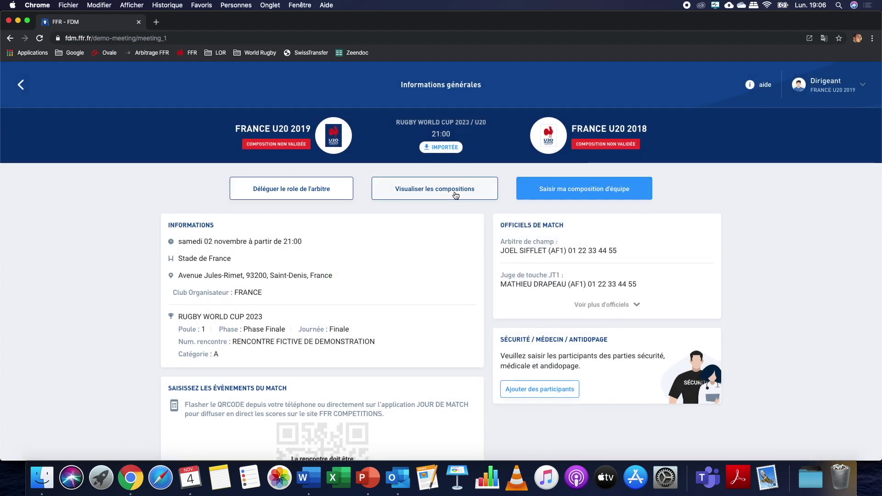
# Look at the Arbitre view of the match once more and return to the FRANCE U20 2019 Dirigeant role
pyautogui.click(812, 90)
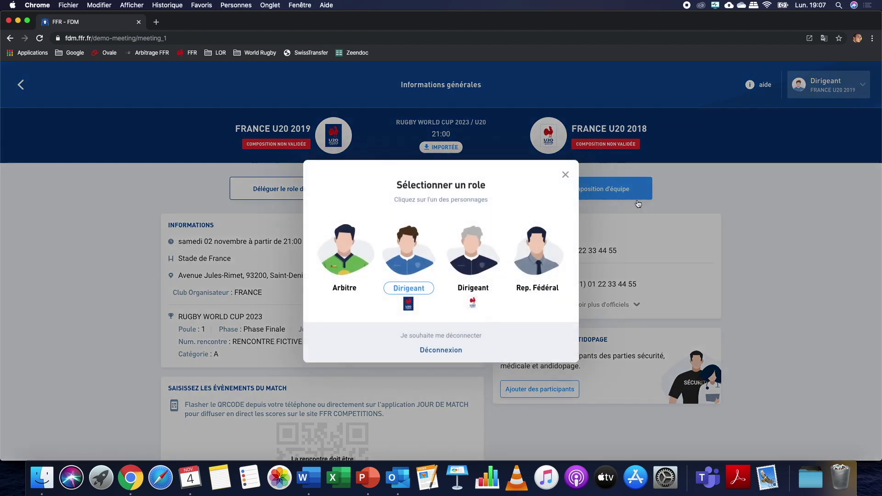
pyautogui.click(342, 266)
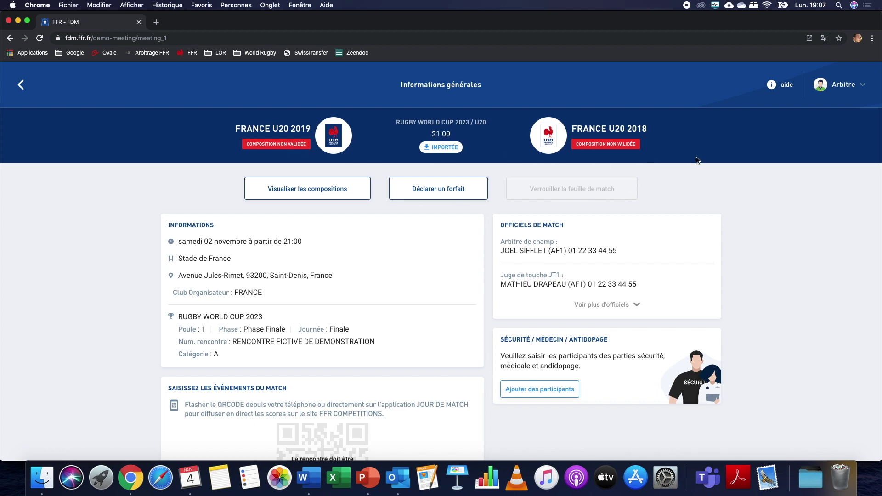
pyautogui.click(855, 89)
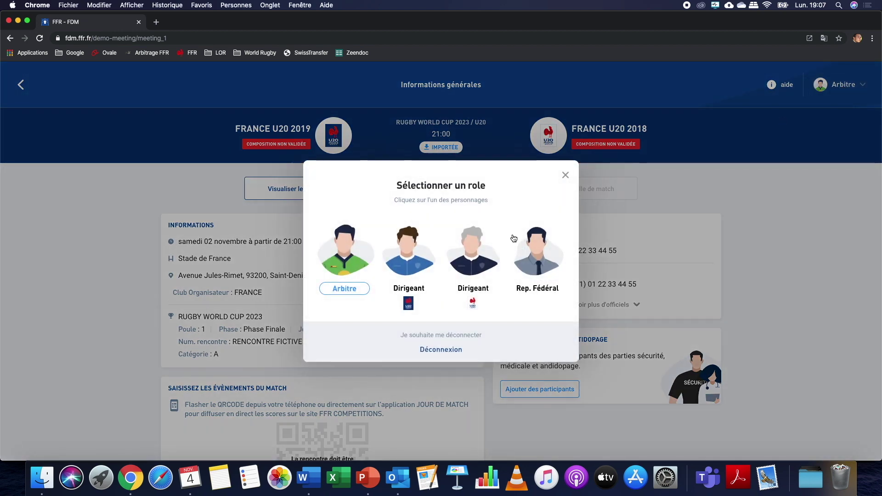
pyautogui.click(417, 256)
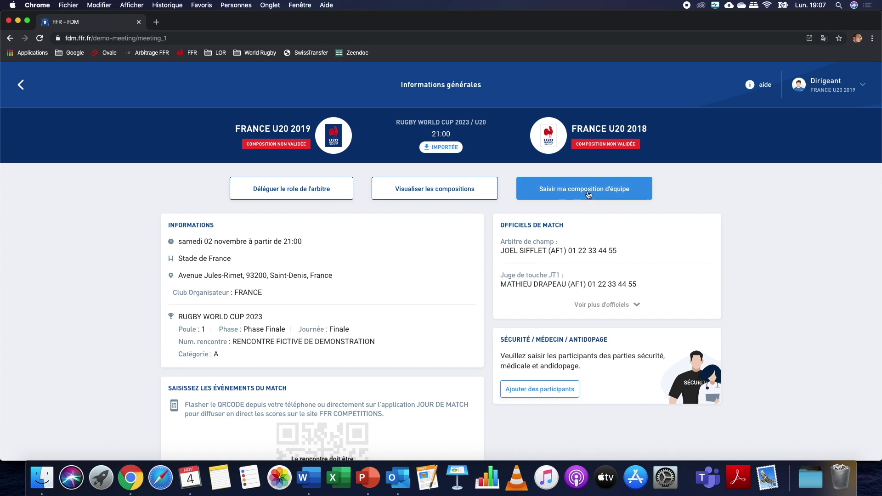
# Start the team composition without loading the last one and assign the first three listed players to positions 1, 2 and 3
pyautogui.click(592, 192)
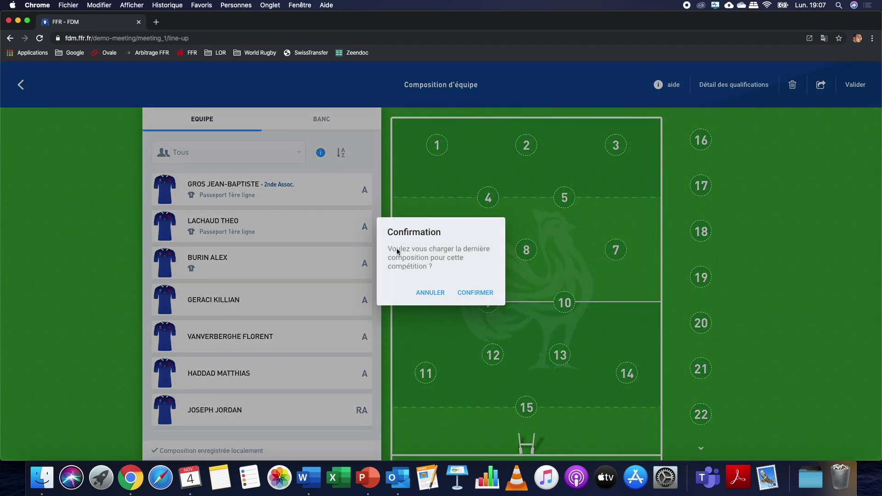
pyautogui.click(432, 292)
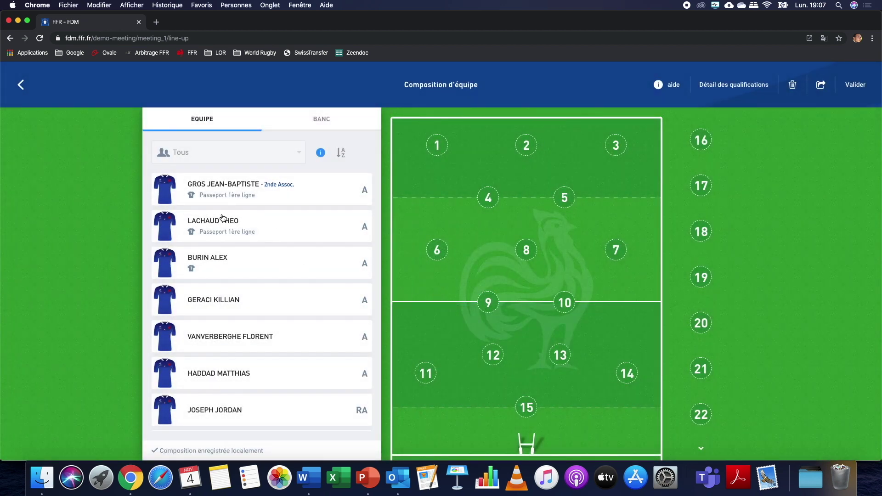
pyautogui.moveTo(167, 186); pyautogui.dragTo(432, 148)
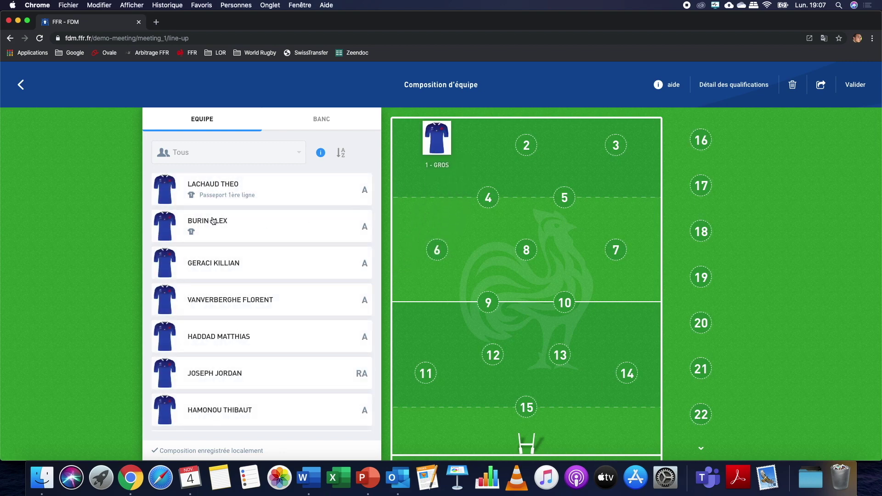
pyautogui.moveTo(165, 188); pyautogui.dragTo(511, 146)
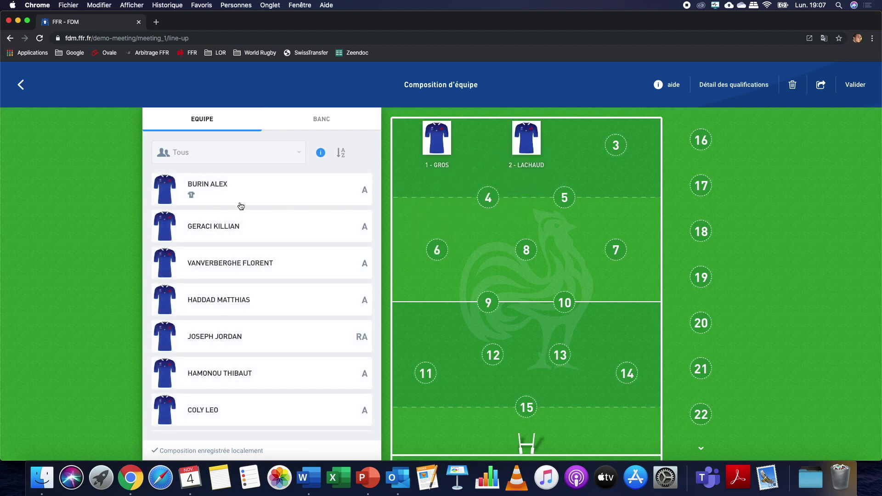
pyautogui.moveTo(165, 189); pyautogui.dragTo(616, 134)
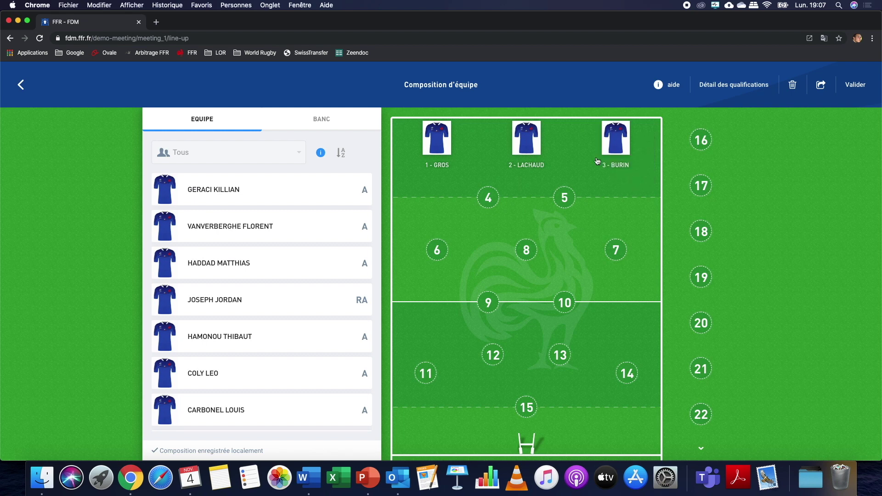
# Assign the next six listed players, in list order, to positions 4, 5, 6, 8, 7 and 9
pyautogui.moveTo(169, 194); pyautogui.dragTo(487, 197)
pyautogui.moveTo(166, 193); pyautogui.dragTo(567, 198)
pyautogui.moveTo(153, 198); pyautogui.dragTo(437, 250)
pyautogui.moveTo(166, 191); pyautogui.dragTo(616, 250)
pyautogui.moveTo(171, 190); pyautogui.dragTo(489, 303)
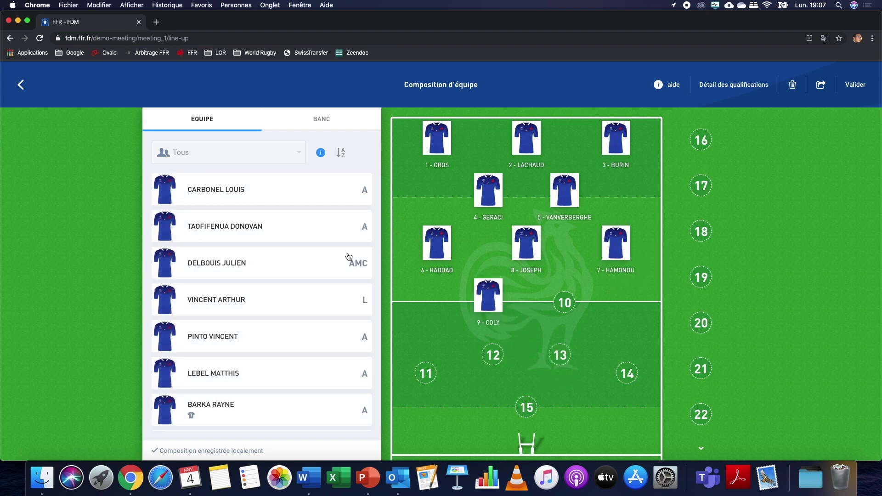
# Assign the next six listed players, in list order, to positions 10, 11, 12, 13, 14 and 15
pyautogui.moveTo(164, 189); pyautogui.dragTo(565, 301)
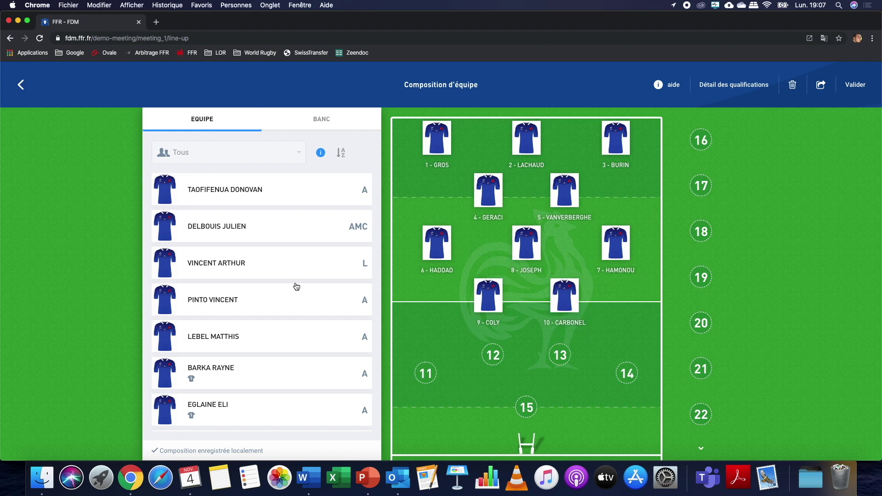
pyautogui.moveTo(165, 190); pyautogui.dragTo(429, 370)
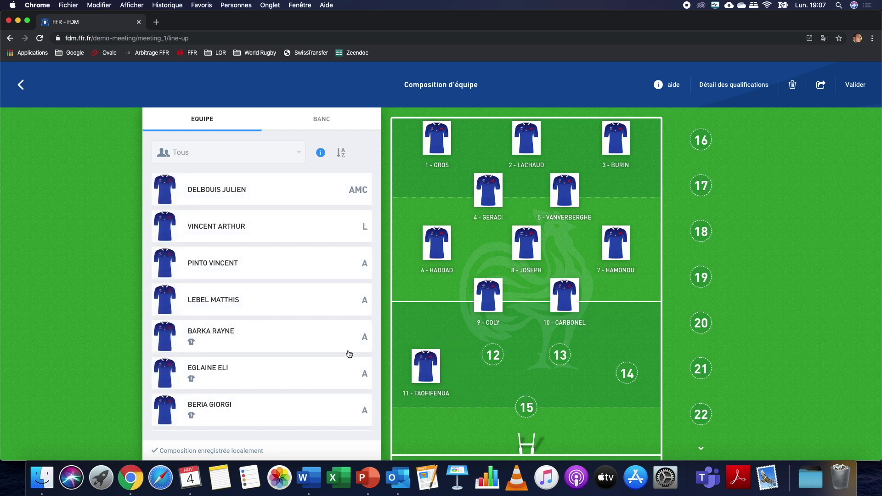
pyautogui.moveTo(168, 190); pyautogui.dragTo(492, 355)
pyautogui.moveTo(190, 209); pyautogui.dragTo(560, 355)
pyautogui.moveTo(165, 193); pyautogui.dragTo(626, 381)
pyautogui.moveTo(164, 188); pyautogui.dragTo(514, 415)
# Assign the next four listed players, in list order, to substitute positions 16, 17, 18 and 19
pyautogui.moveTo(171, 193); pyautogui.dragTo(696, 147)
pyautogui.moveTo(169, 191); pyautogui.dragTo(708, 182)
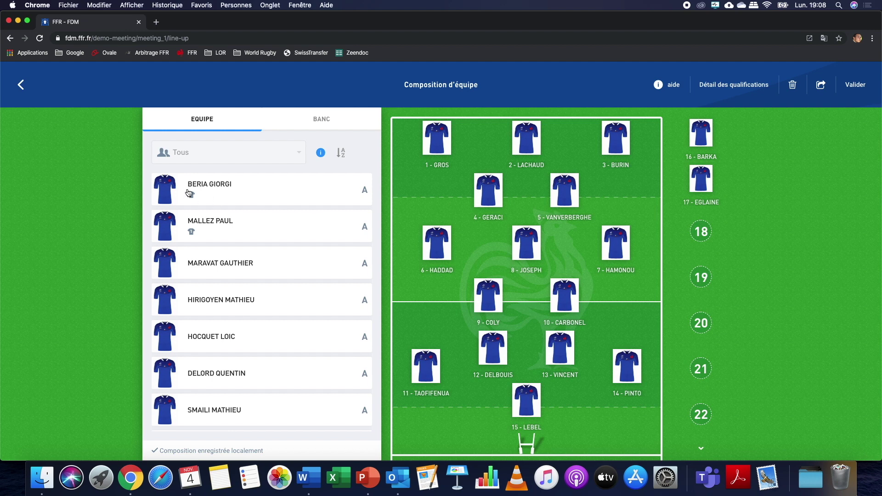
pyautogui.moveTo(190, 193); pyautogui.dragTo(701, 230)
pyautogui.moveTo(161, 192); pyautogui.dragTo(711, 275)
# Assign the first listed player to position 20, the fourth remaining one to 21 and the sixth remaining one to 22
pyautogui.click(174, 224)
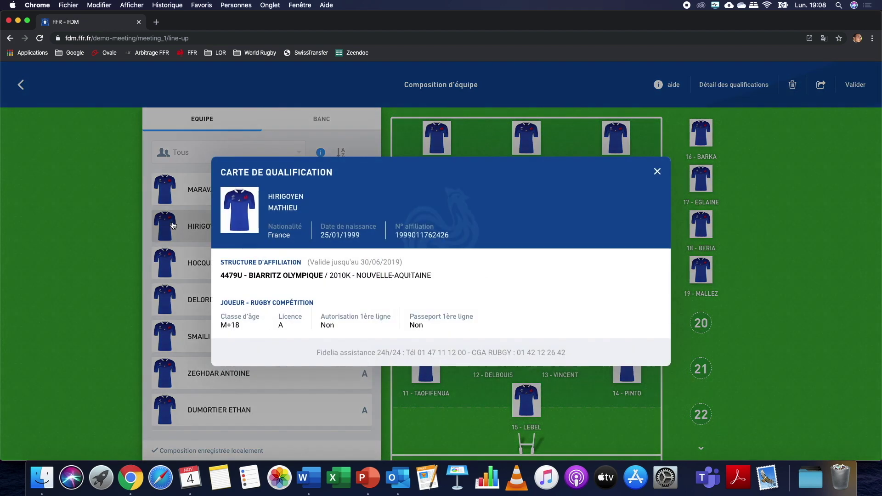
pyautogui.click(658, 175)
pyautogui.moveTo(217, 205); pyautogui.dragTo(686, 331)
pyautogui.moveTo(165, 290); pyautogui.dragTo(701, 371)
pyautogui.moveTo(168, 373); pyautogui.dragTo(711, 411)
# Move substitute 17 to position 23 and substitute 19 to position 17, and assign the first listed player to position 19
pyautogui.click(701, 448)
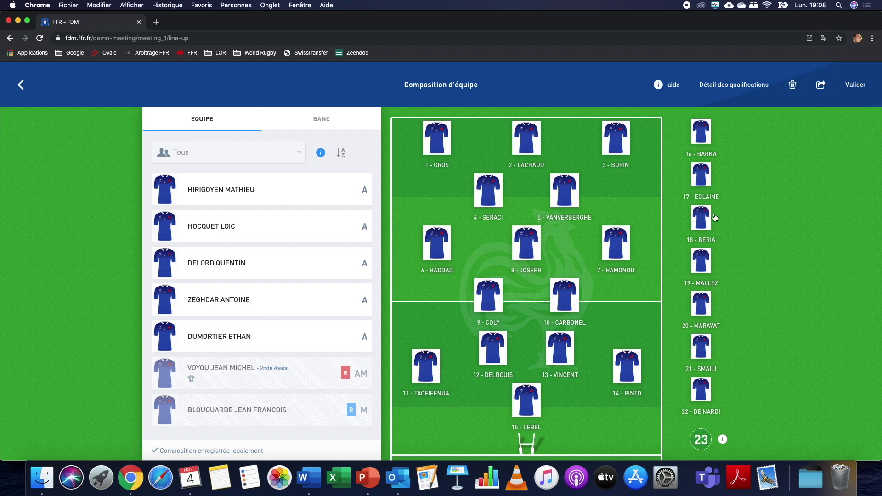
pyautogui.moveTo(701, 178); pyautogui.dragTo(703, 439)
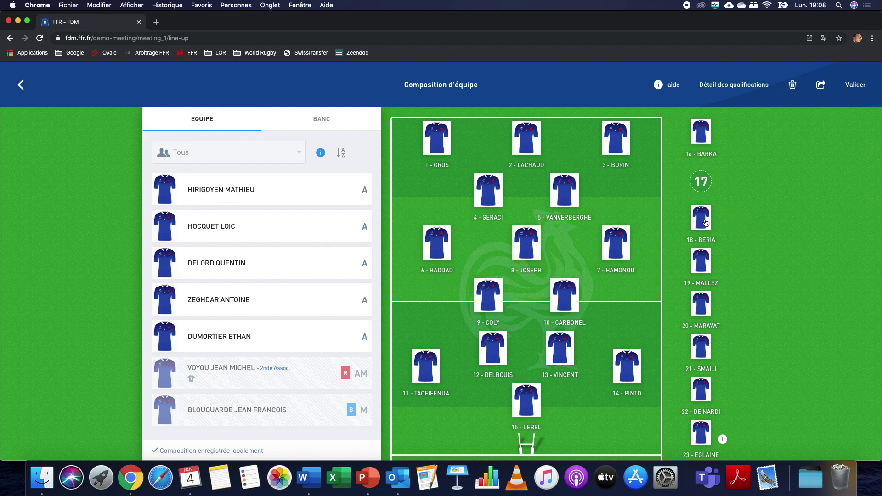
pyautogui.moveTo(700, 268); pyautogui.dragTo(694, 184)
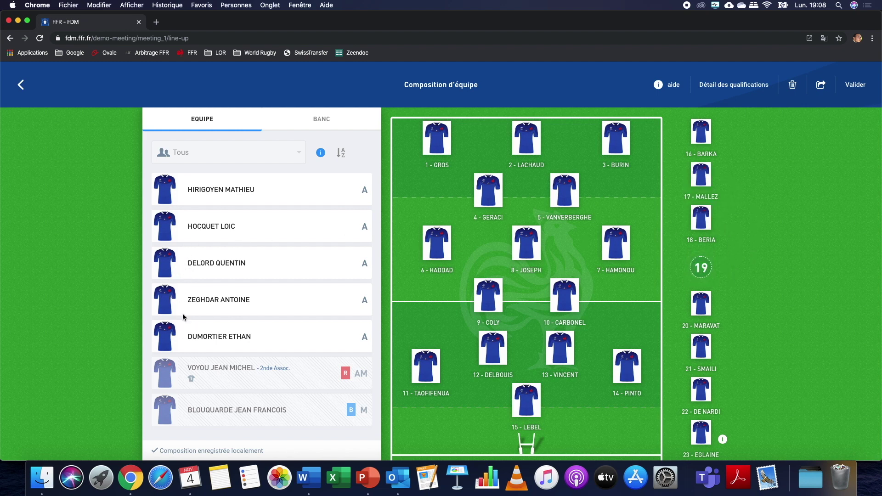
pyautogui.moveTo(165, 189); pyautogui.dragTo(700, 285)
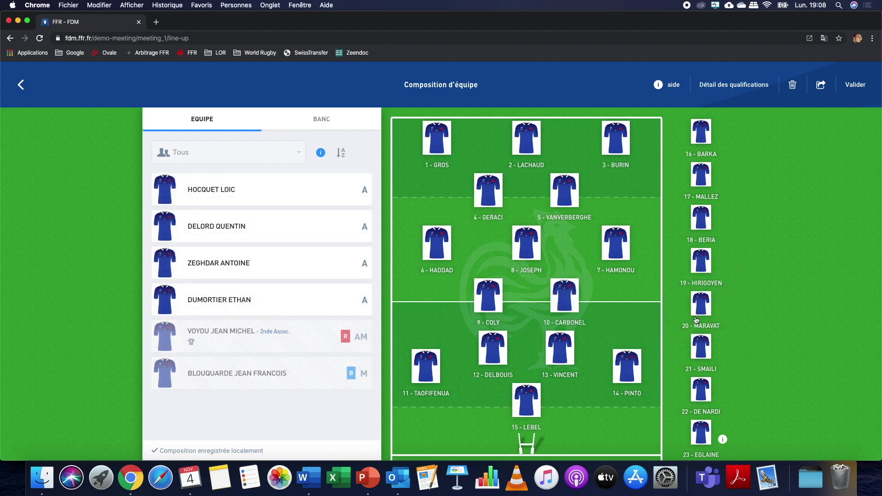
# Assign the first two listed staff members to the two Entraîneur seats of the bench
pyautogui.click(324, 118)
pyautogui.click(202, 119)
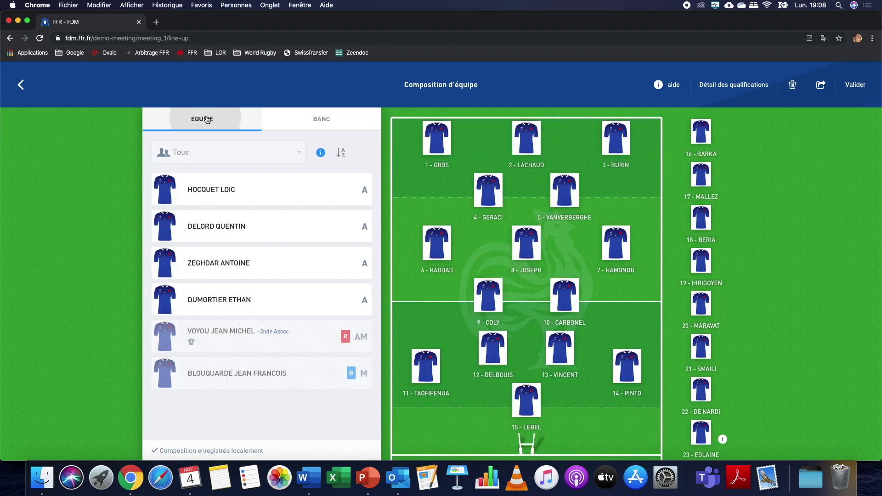
pyautogui.click(335, 120)
pyautogui.moveTo(167, 184); pyautogui.dragTo(473, 164)
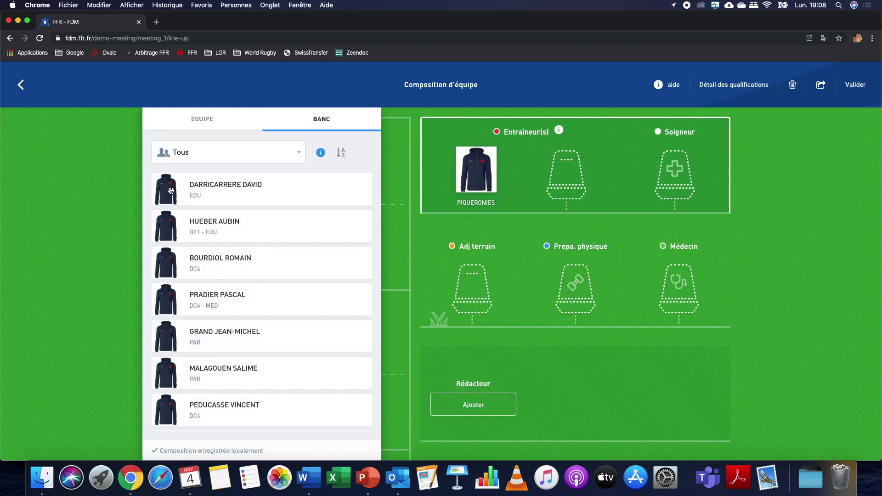
pyautogui.moveTo(170, 190); pyautogui.dragTo(568, 172)
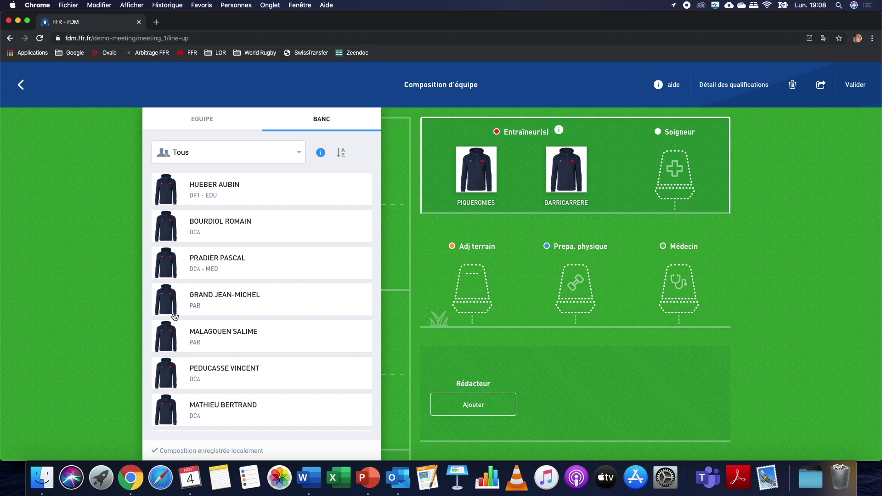
# Seat the fifth listed staff member as Soigneur, the second listed as Prepa. physique and the second remaining one as Adj terrain
pyautogui.moveTo(167, 334); pyautogui.dragTo(675, 172)
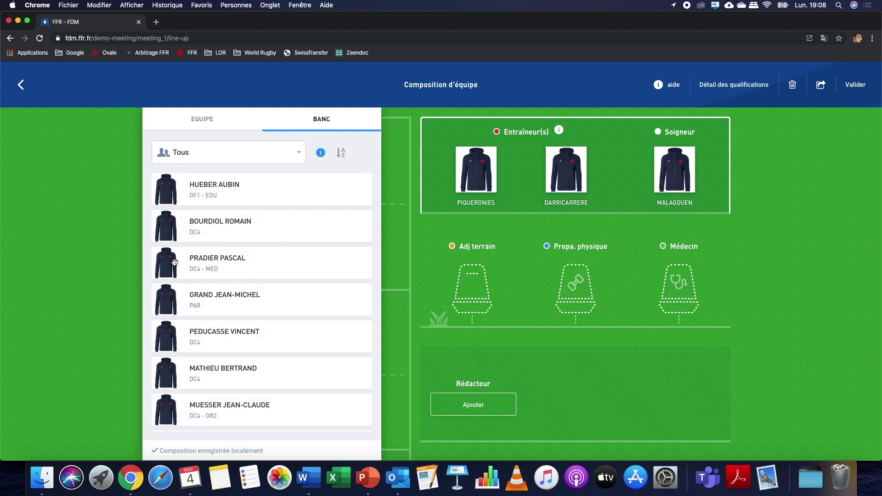
pyautogui.moveTo(175, 223); pyautogui.dragTo(554, 302)
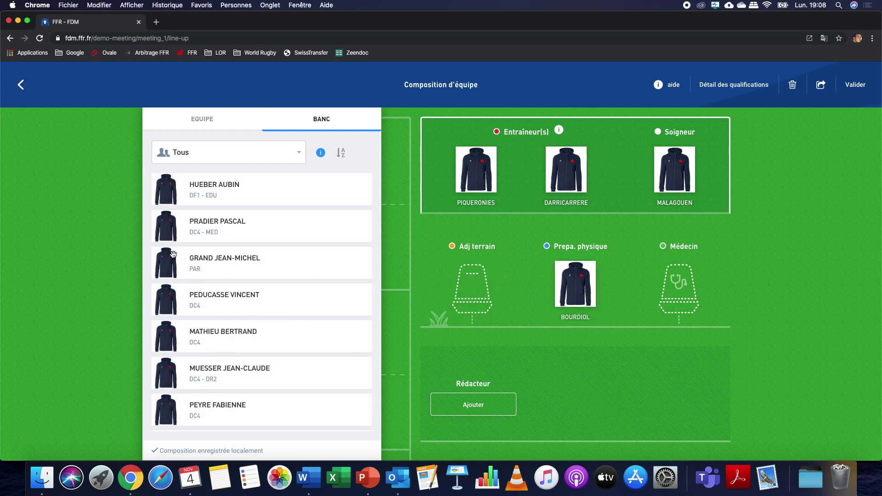
pyautogui.moveTo(175, 228); pyautogui.dragTo(473, 276)
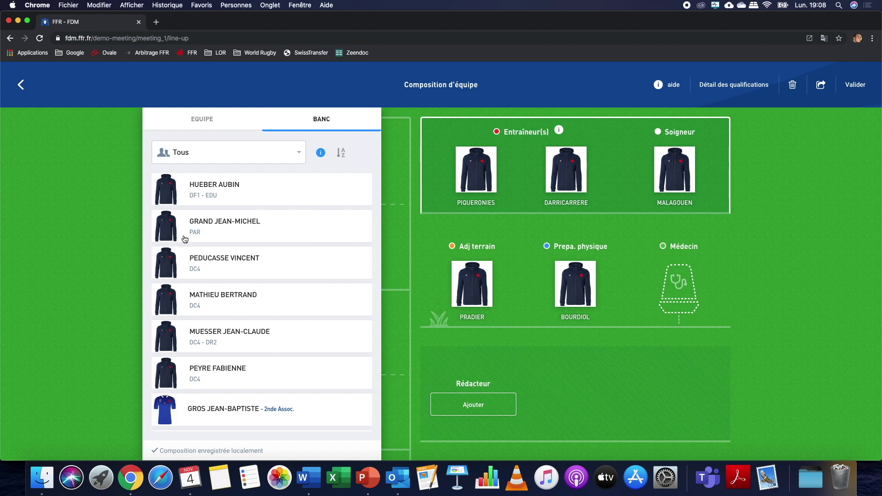
# Add the DC4 staff member listed just before the first player as the team's Rédacteur
pyautogui.scroll(-3, 197, 326)
pyautogui.moveTo(171, 305); pyautogui.dragTo(472, 407)
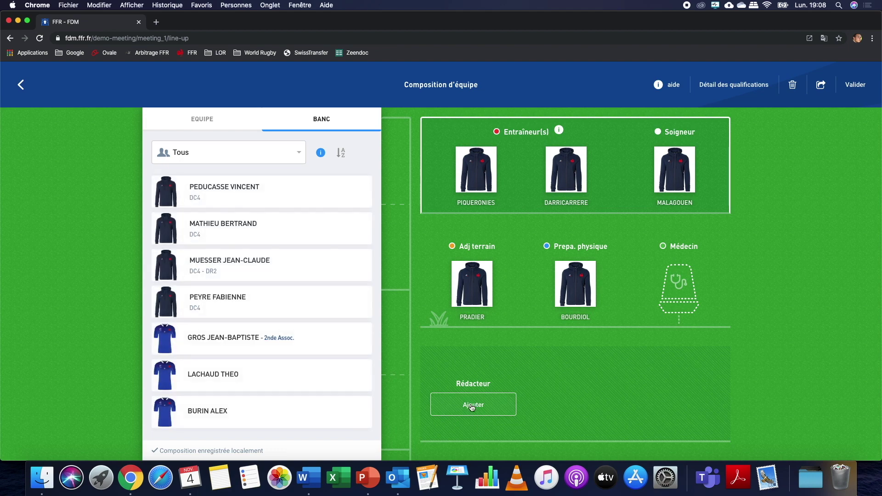
pyautogui.click(472, 407)
pyautogui.scroll(-1, 355, 351)
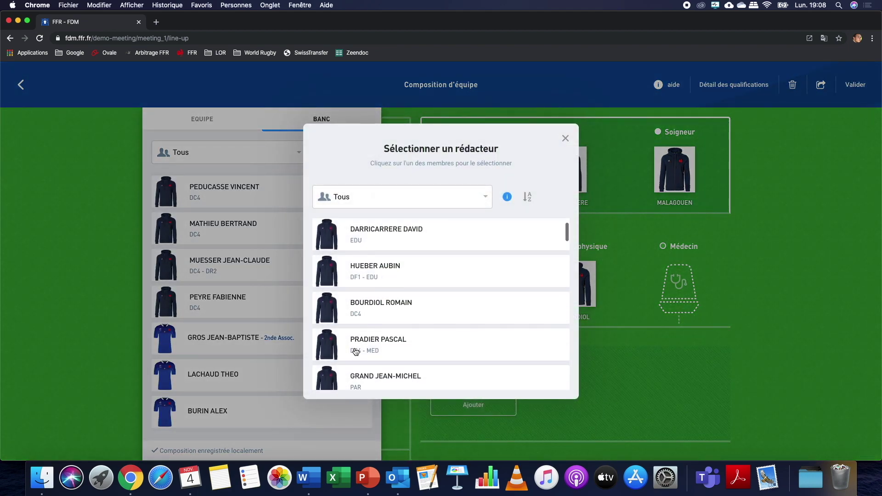
pyautogui.scroll(-7, 356, 352)
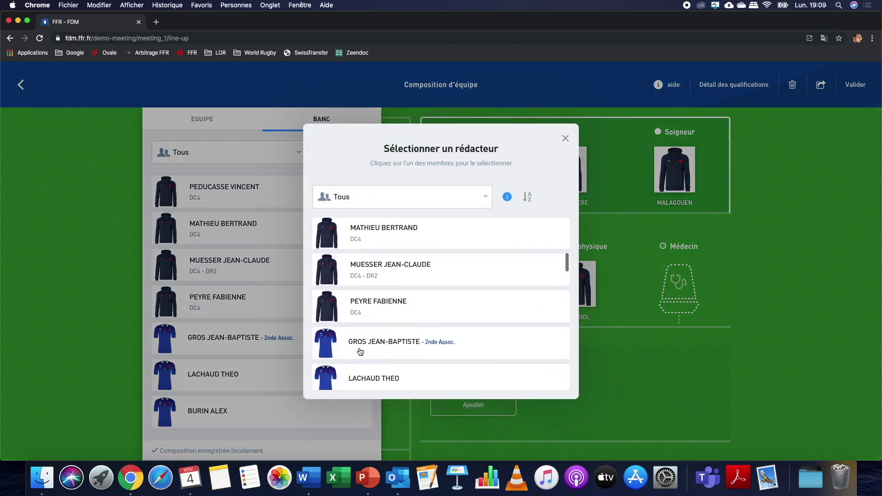
pyautogui.click(344, 307)
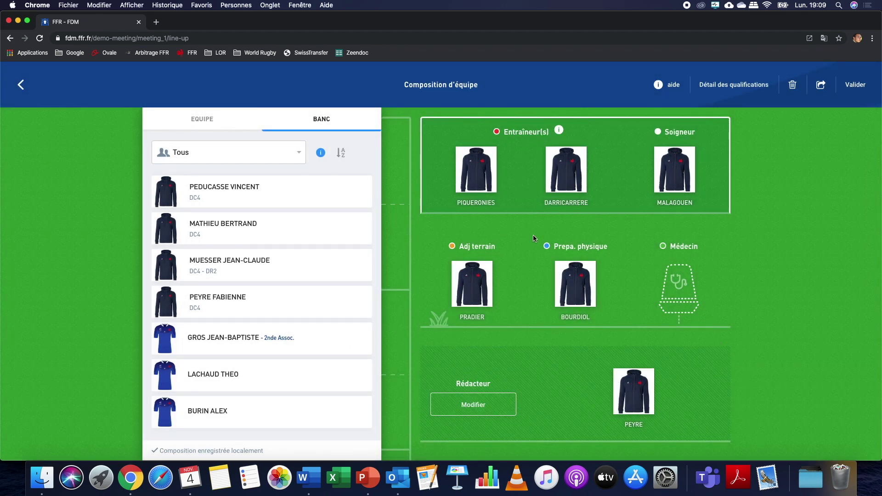
# Check the player line-up and the bench once more and try to validate the team composition
pyautogui.click(232, 121)
pyautogui.click(327, 124)
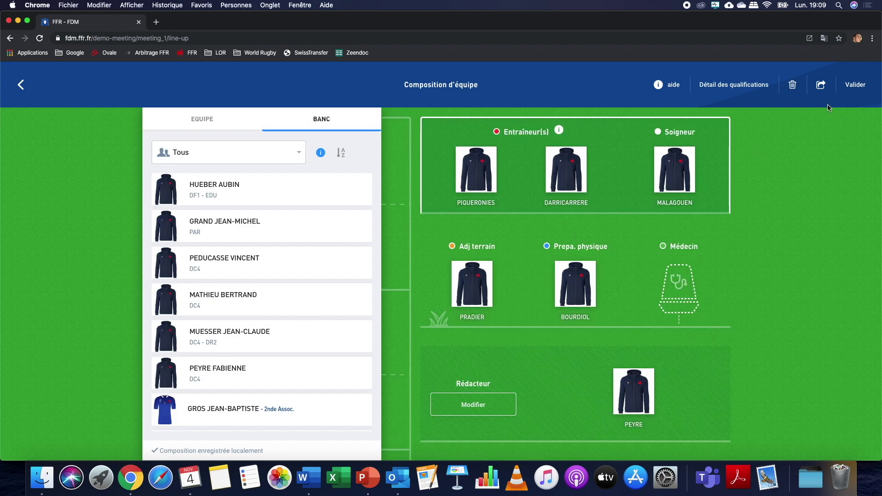
pyautogui.click(855, 86)
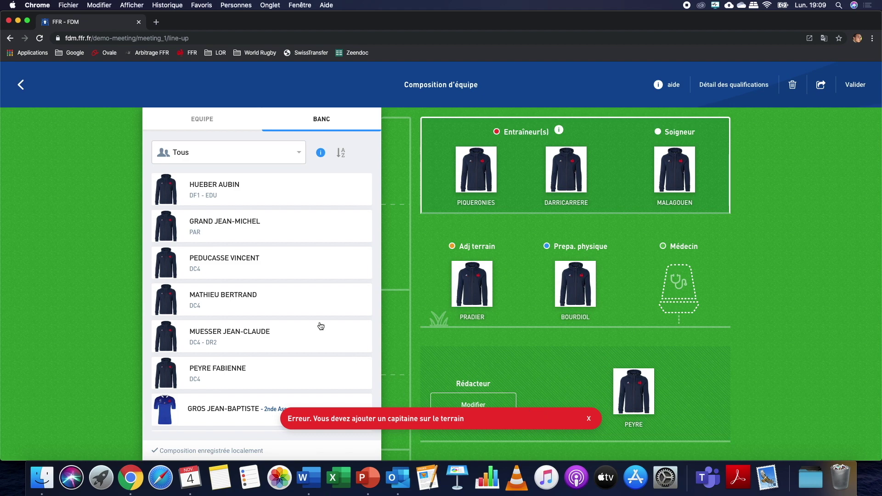
# Give player number 2 the captain role
pyautogui.click(215, 123)
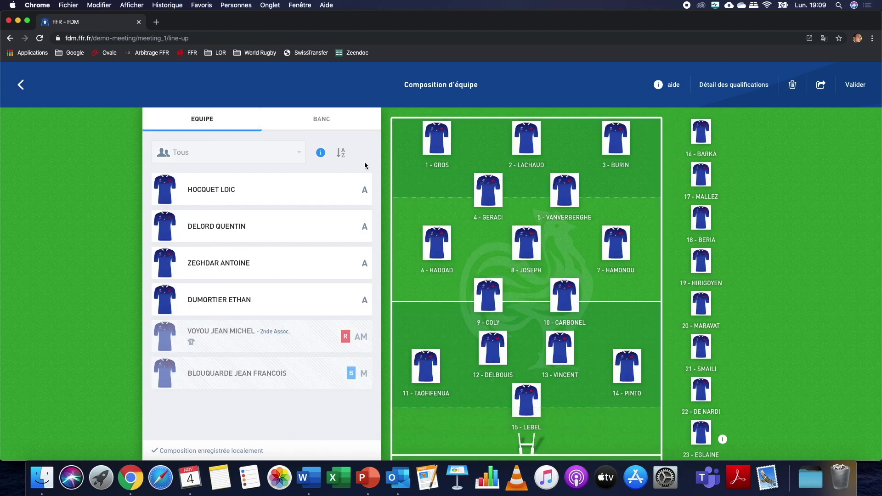
pyautogui.click(527, 142)
pyautogui.click(359, 198)
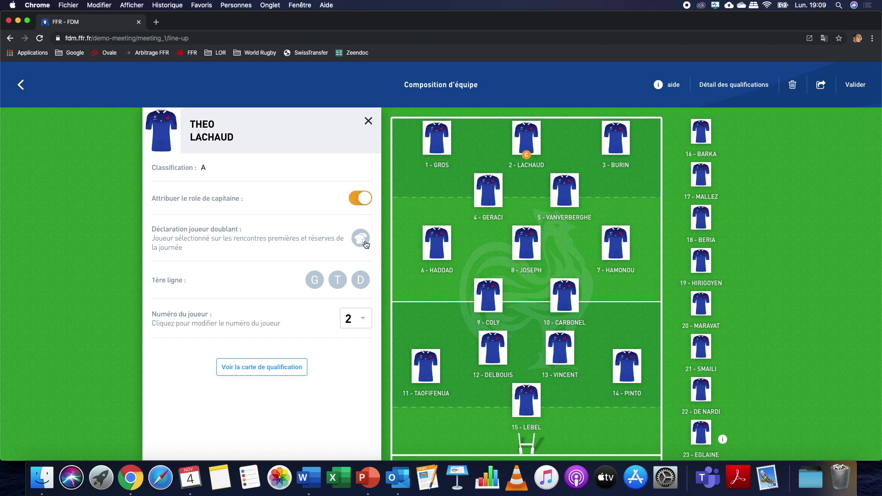
# Set the 1ère ligne positions of the starting front row: G, T and D for players 1 and 3, and T for player 2
pyautogui.click(440, 169)
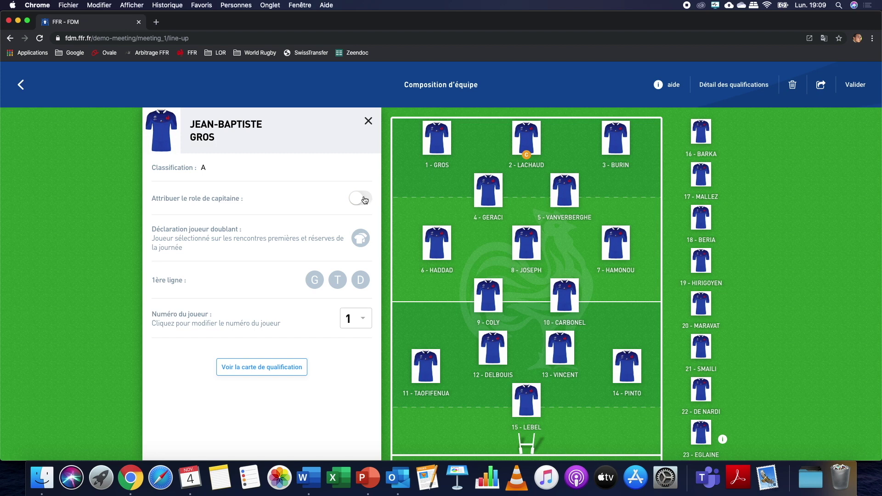
pyautogui.click(315, 280)
pyautogui.click(338, 279)
pyautogui.click(359, 282)
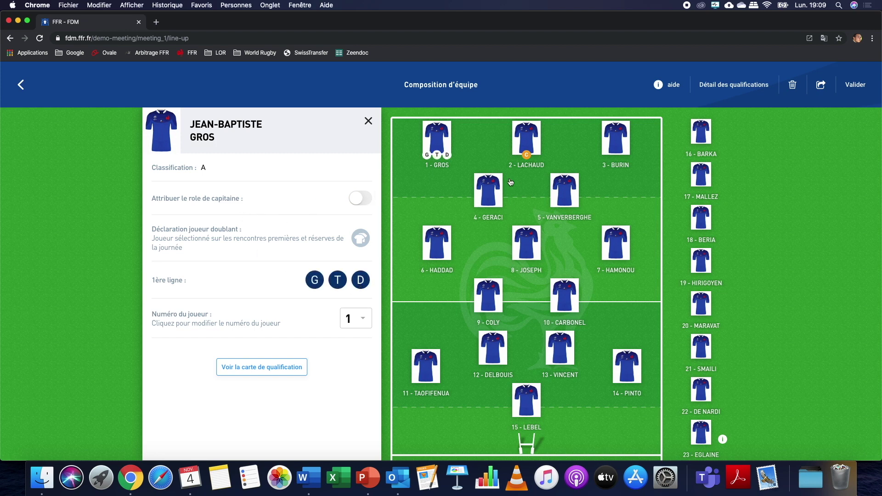
pyautogui.click(525, 134)
pyautogui.click(337, 279)
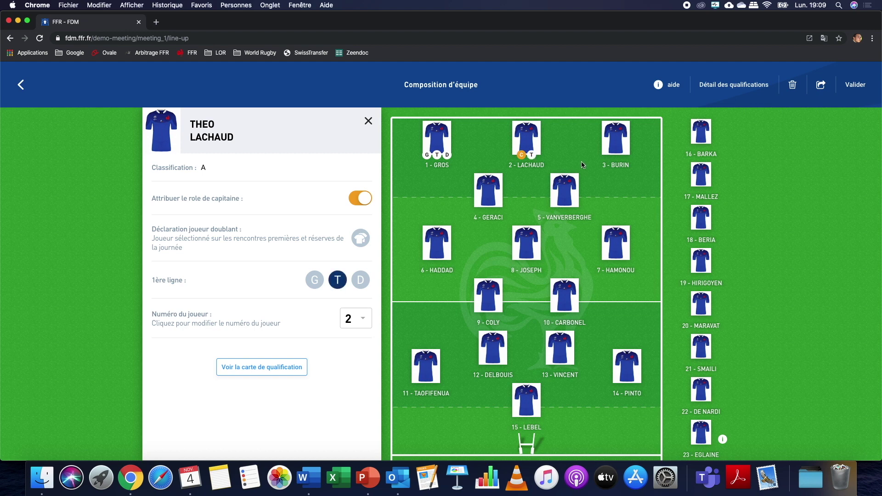
pyautogui.click(613, 146)
pyautogui.click(315, 280)
pyautogui.click(338, 279)
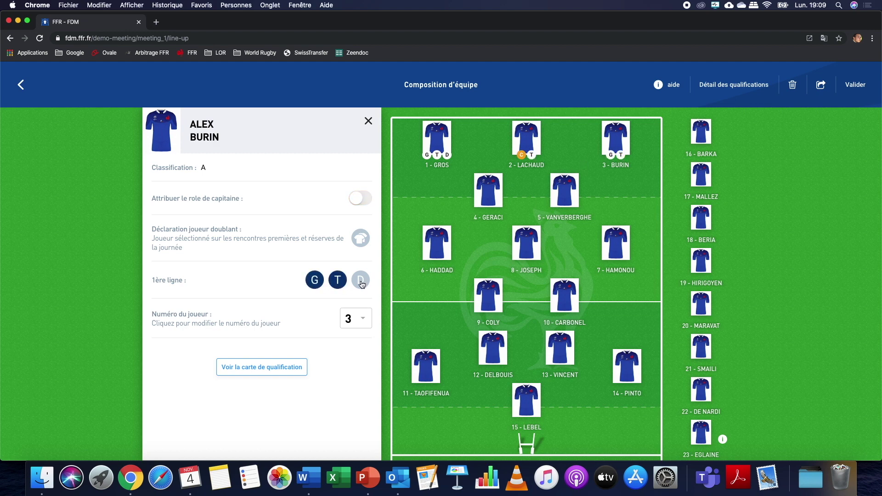
pyautogui.click(361, 283)
# Set the 1ère ligne positions of the substitutes, T for 16 and G and D for 17 and 18, and validate the composition
pyautogui.click(700, 144)
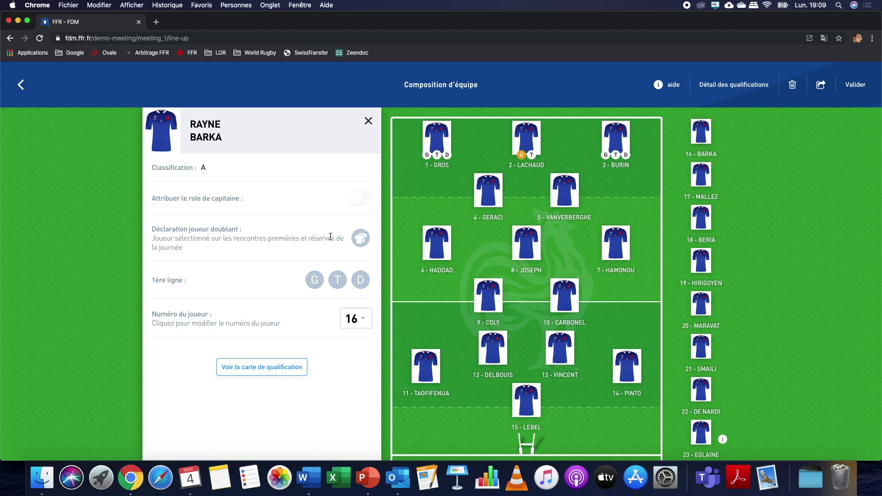
pyautogui.click(338, 279)
pyautogui.click(710, 181)
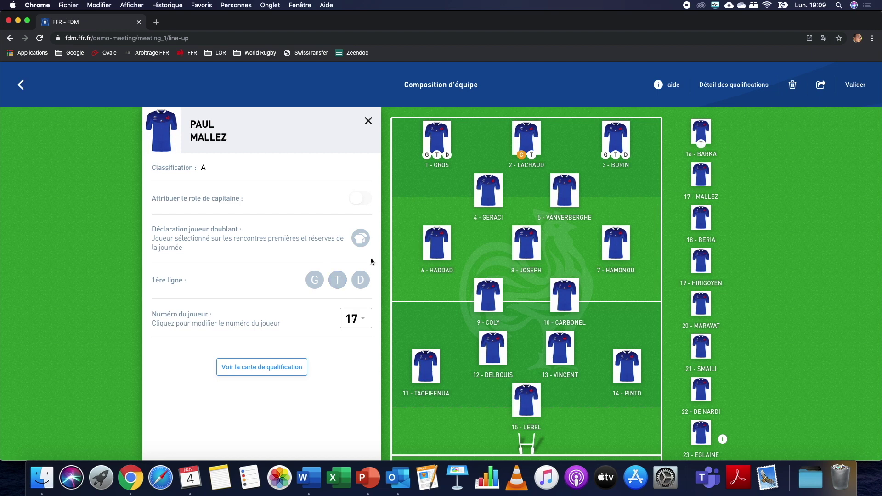
pyautogui.click(315, 280)
pyautogui.click(361, 280)
pyautogui.click(701, 220)
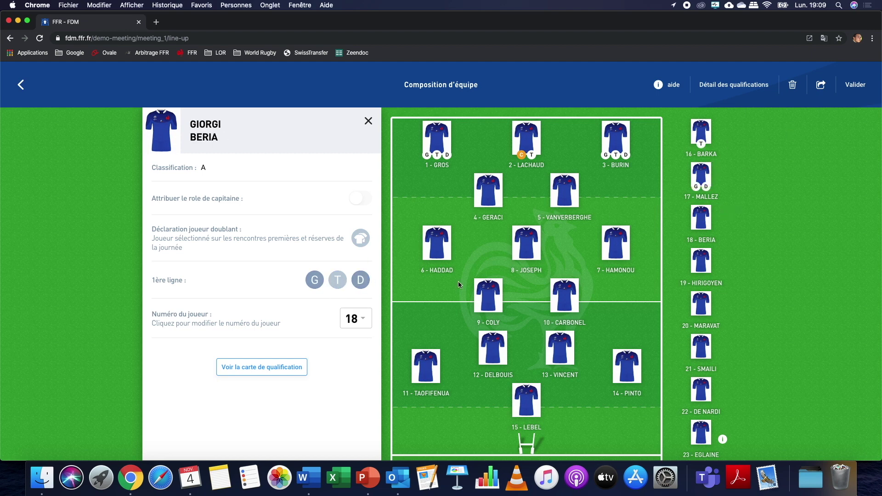
pyautogui.click(315, 280)
pyautogui.click(361, 280)
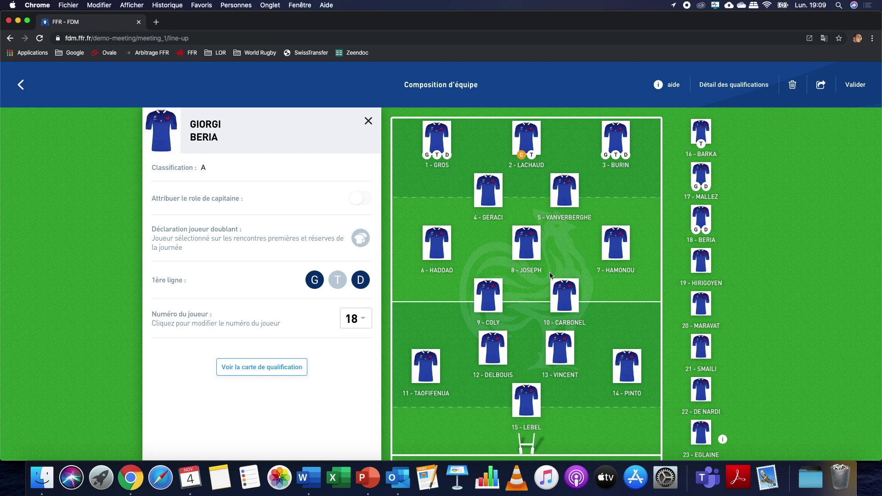
pyautogui.click(856, 86)
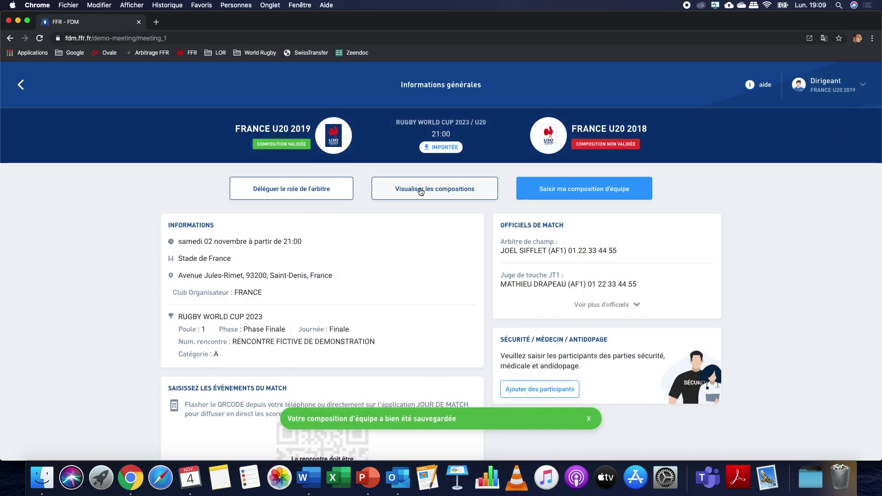
# Switch to the FRANCE U20 2018 Dirigeant role and start its team composition by loading the last one for this competition
pyautogui.click(845, 89)
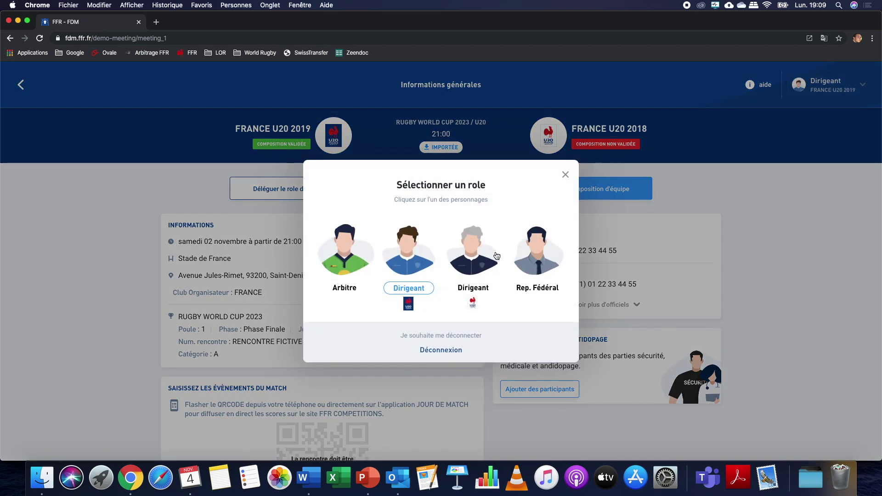
pyautogui.click(472, 255)
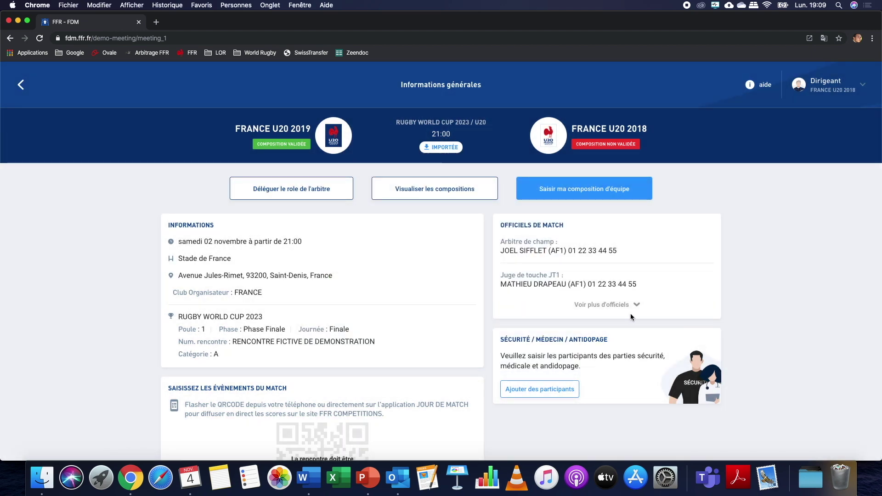
pyautogui.click(583, 190)
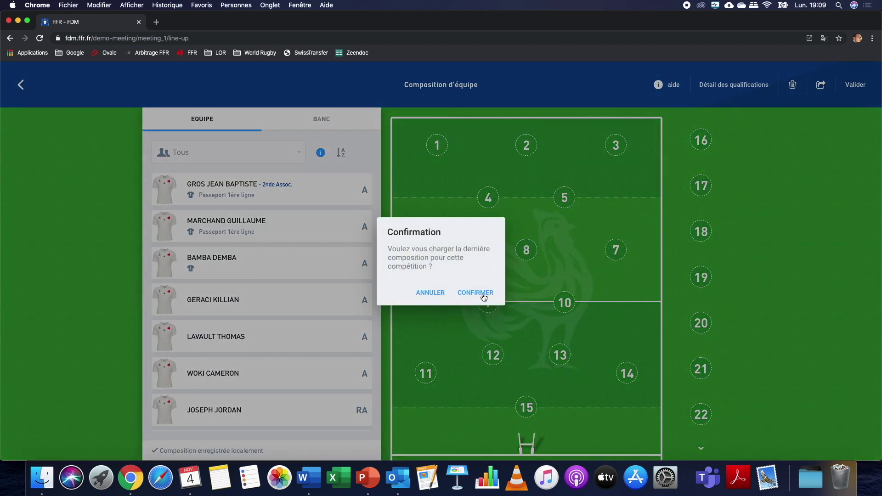
pyautogui.click(484, 296)
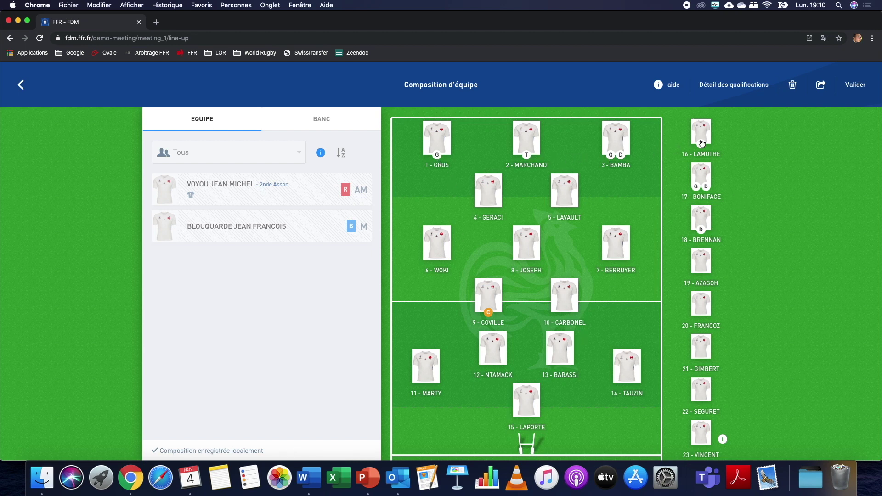
# Check the bench staff of the FRANCE U20 2018 composition and validate the composition
pyautogui.click(317, 131)
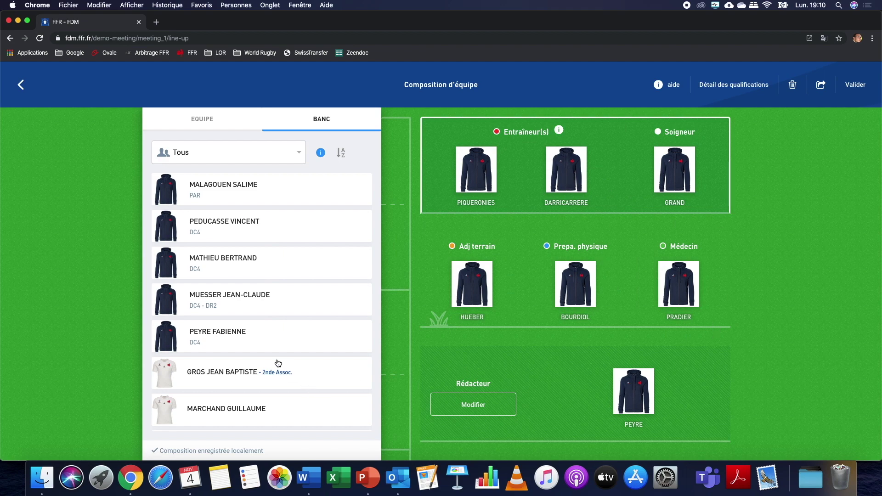
pyautogui.scroll(-2, 276, 359)
pyautogui.scroll(2, 278, 361)
pyautogui.click(854, 87)
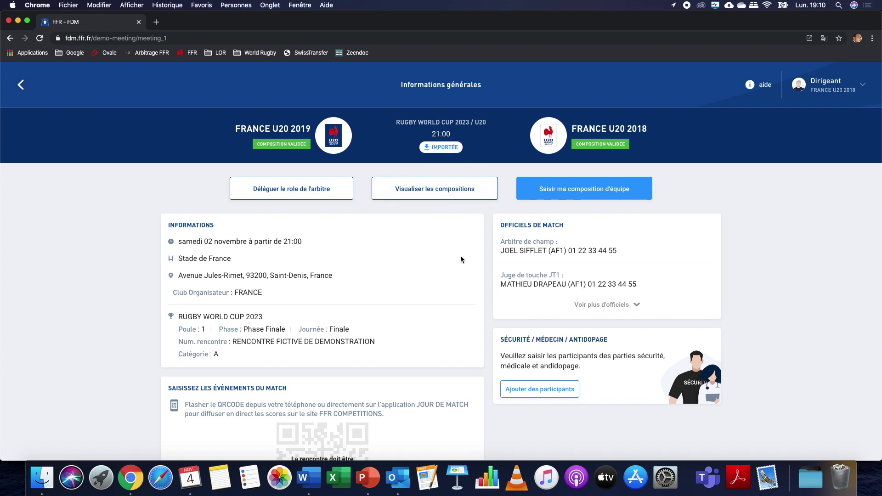
# Switch to the Arbitre role and display both teams' compositions for review
pyautogui.click(808, 96)
pyautogui.click(346, 251)
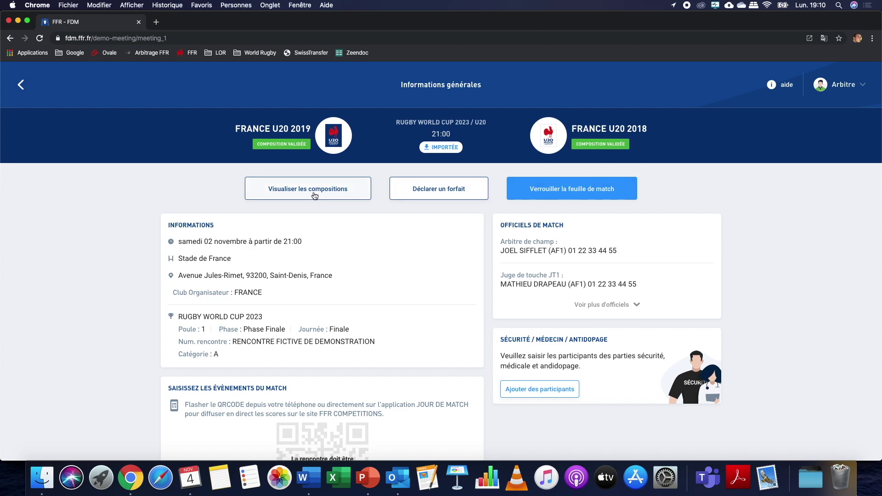
pyautogui.click(315, 196)
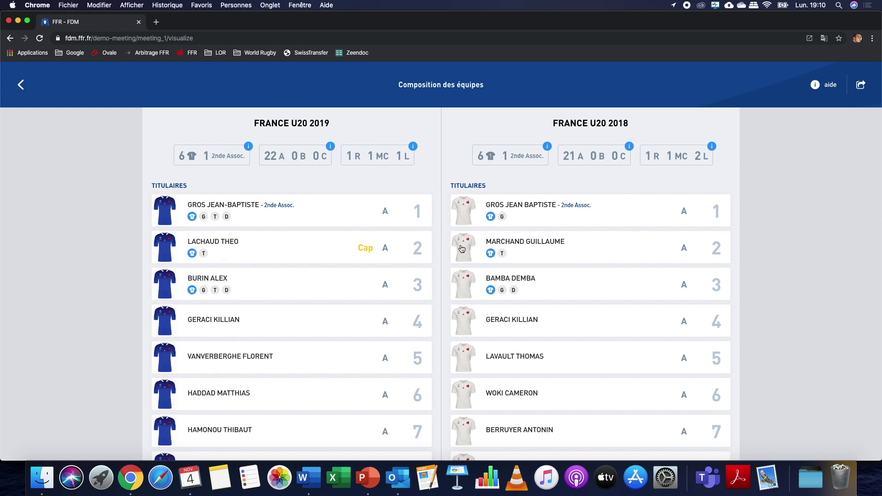
pyautogui.scroll(-5, 462, 248)
pyautogui.scroll(5, 529, 260)
pyautogui.scroll(-1, 322, 289)
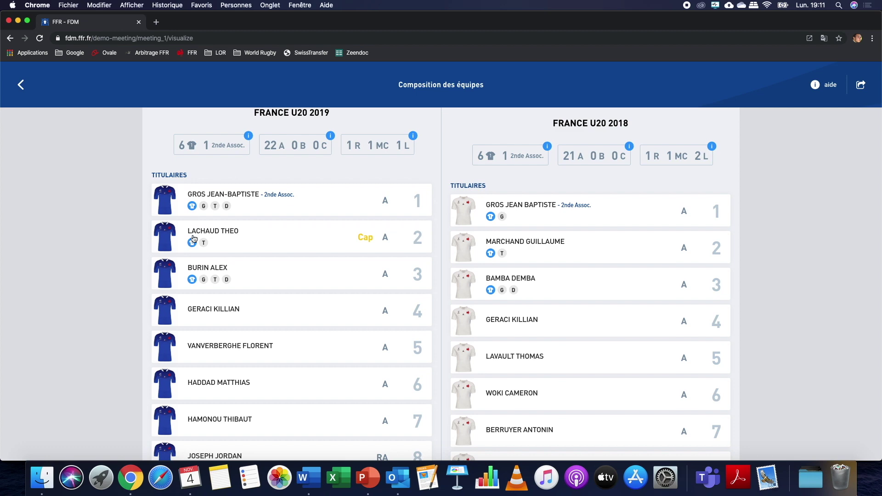
# Examine the qualification card of FRANCE U20 2019 player number 1, including the Passeport 1ère ligne entry
pyautogui.click(181, 209)
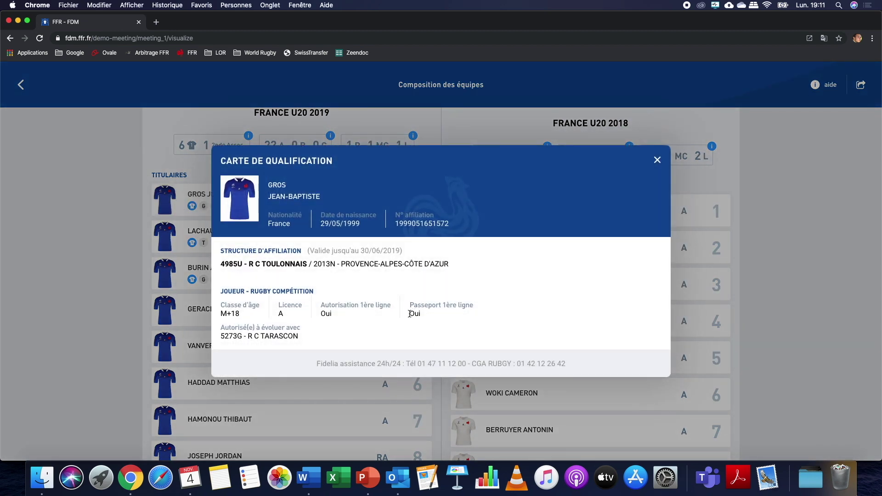
pyautogui.click(657, 162)
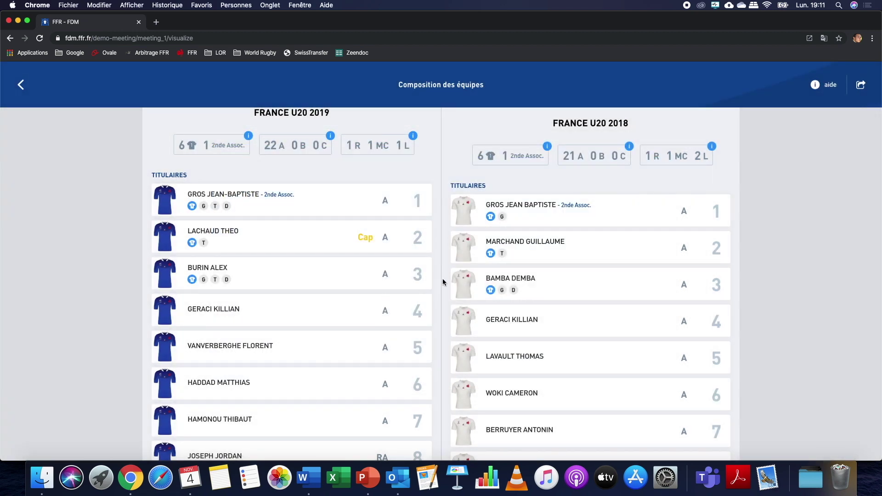
pyautogui.scroll(-3, 444, 283)
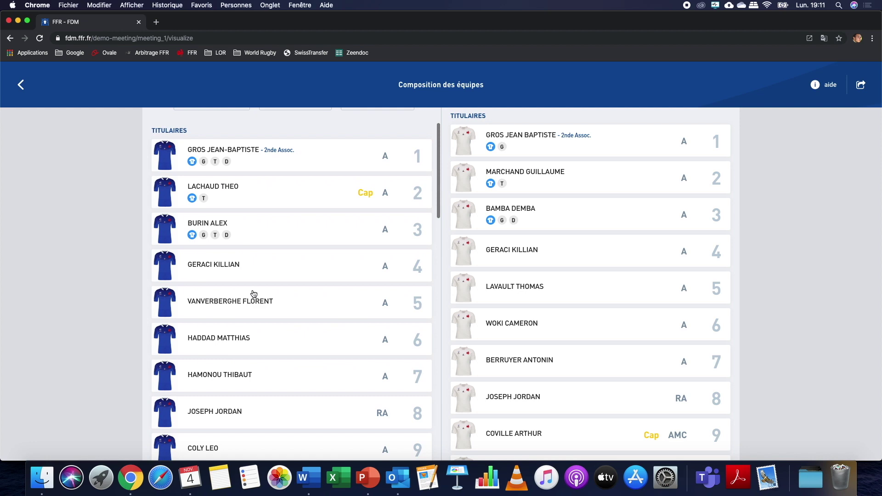
pyautogui.click(168, 159)
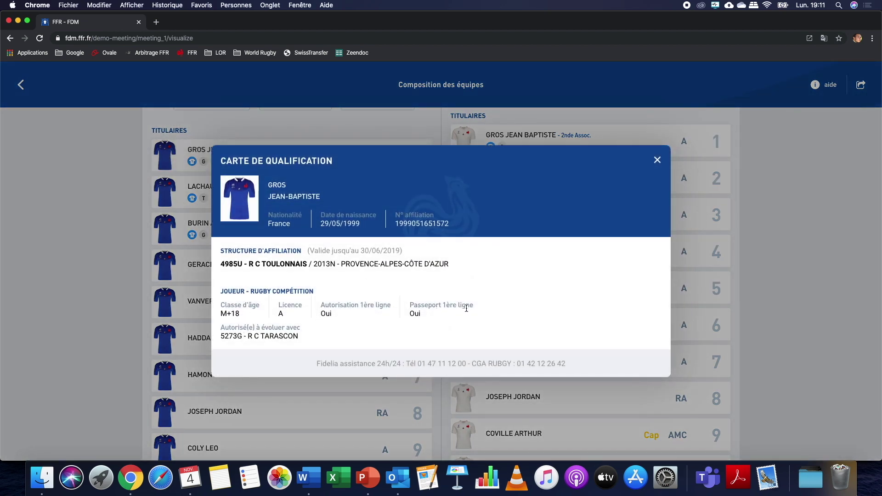
pyautogui.doubleClick(413, 314)
pyautogui.click(436, 316)
pyautogui.click(657, 160)
pyautogui.scroll(3, 485, 282)
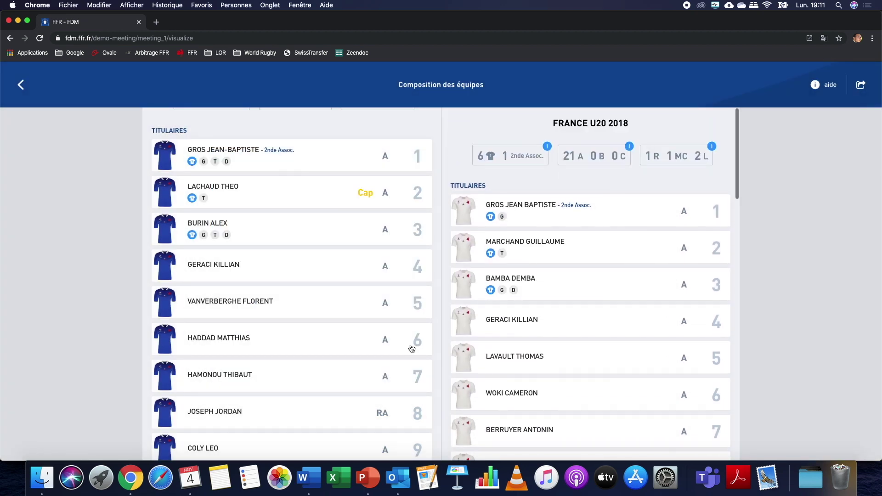
pyautogui.scroll(3, 329, 312)
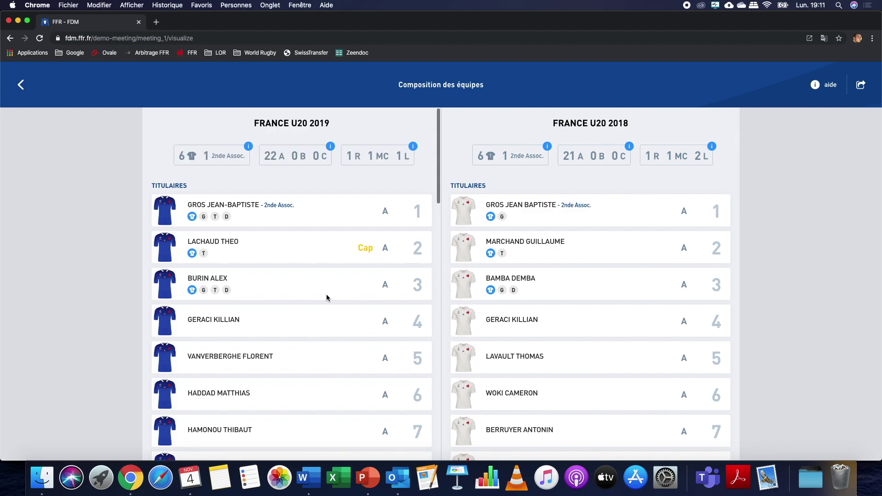
# Consult the help on 1ère ligne aptitudes for FRANCE U20 2019 and on qualification types for FRANCE U20 2018
pyautogui.click(248, 147)
pyautogui.scroll(-5, 448, 248)
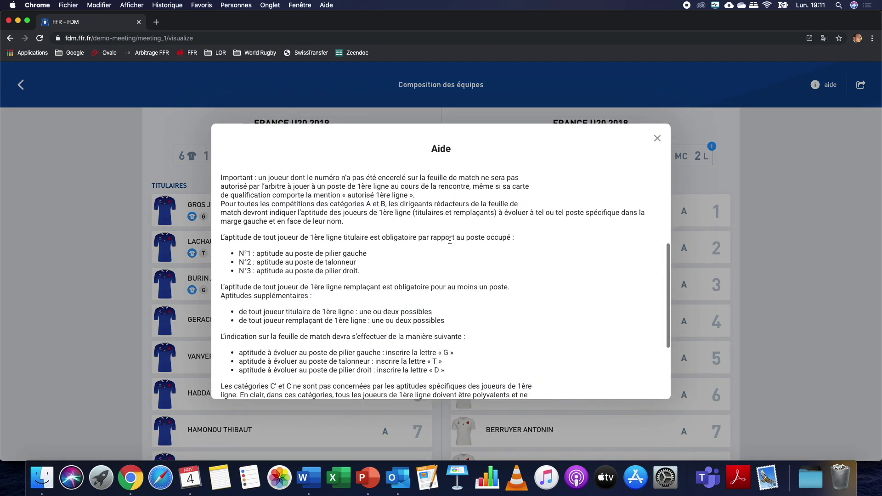
pyautogui.click(658, 139)
pyautogui.click(629, 147)
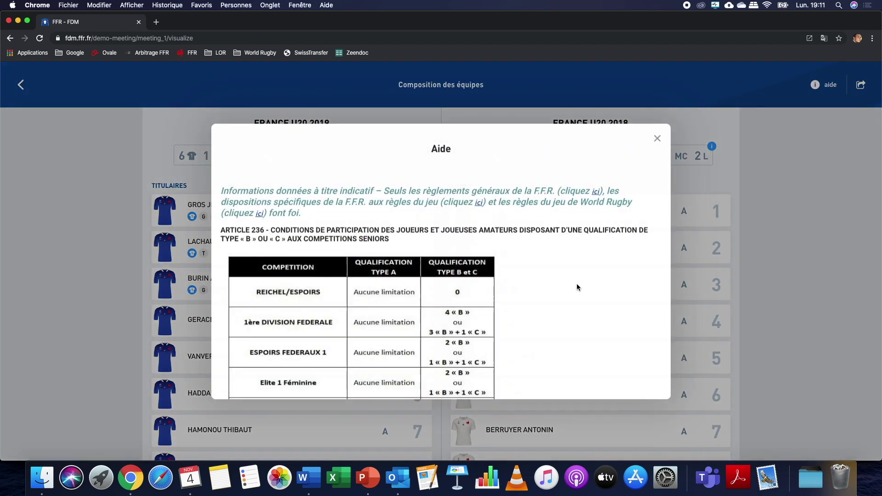
pyautogui.scroll(-3, 514, 316)
pyautogui.scroll(3, 511, 313)
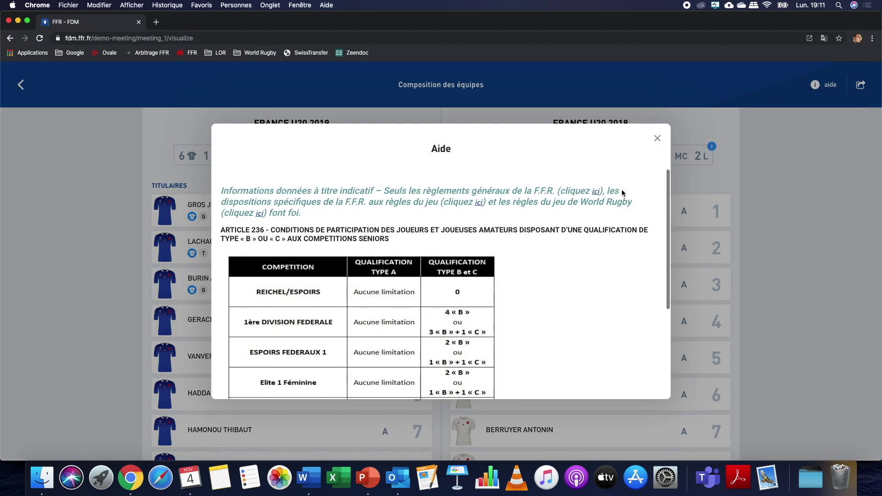
pyautogui.click(657, 139)
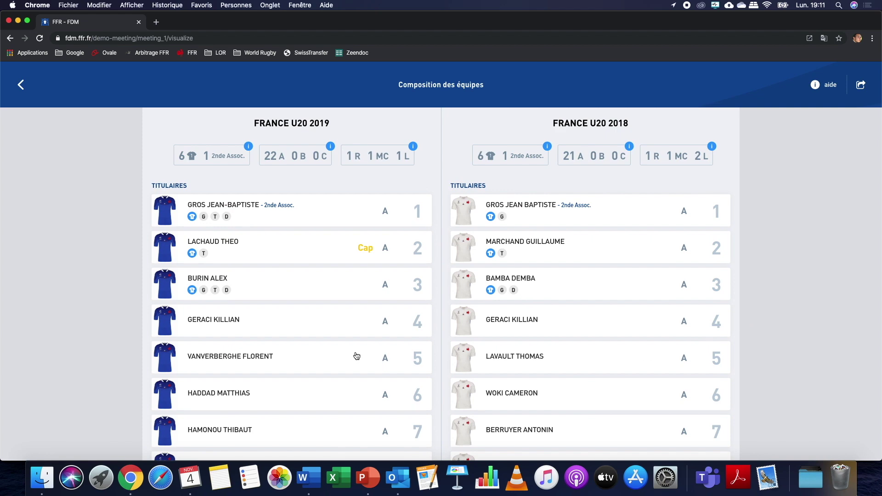
# Examine the licence and diplomas on the qualification card of FRANCE U20 2019's first Entraîneur
pyautogui.scroll(-6, 355, 356)
pyautogui.scroll(-12, 354, 357)
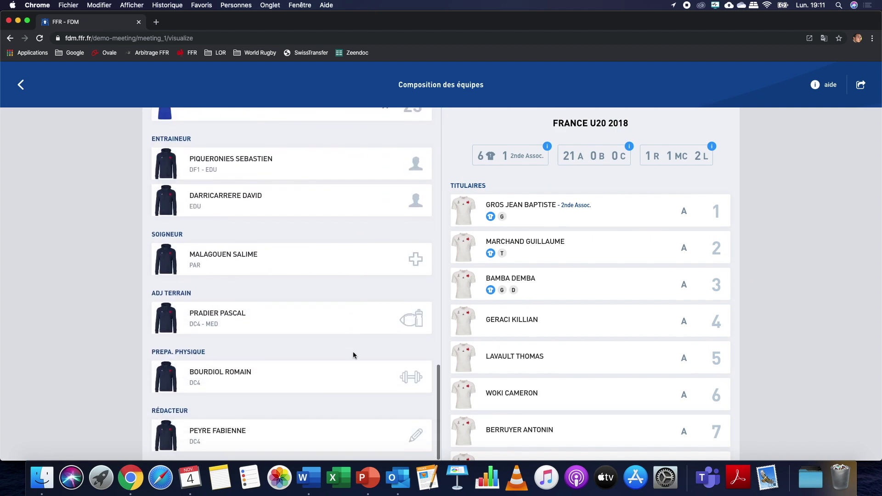
pyautogui.click(217, 163)
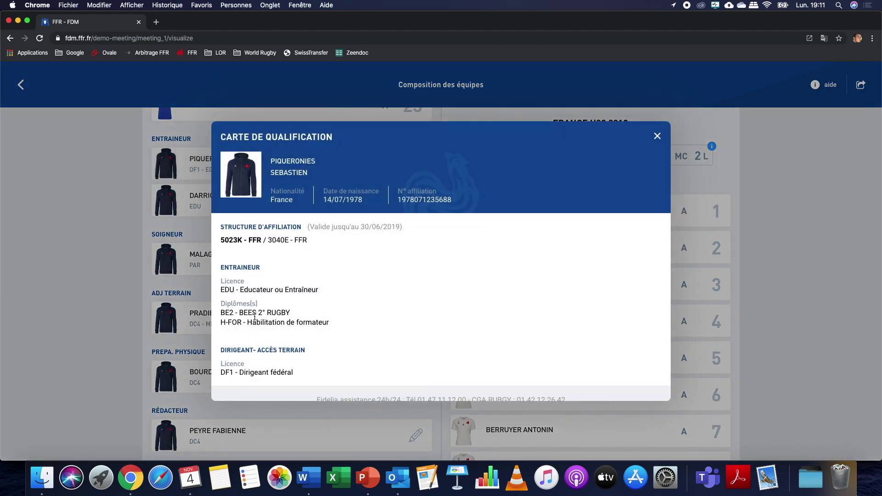
pyautogui.moveTo(223, 290); pyautogui.dragTo(275, 290)
pyautogui.click(280, 292)
pyautogui.moveTo(222, 313); pyautogui.dragTo(264, 313)
pyautogui.click(324, 301)
pyautogui.click(657, 136)
# Examine the licence on the qualification card of the FRANCE U20 2018 Soigneur
pyautogui.scroll(-10, 557, 306)
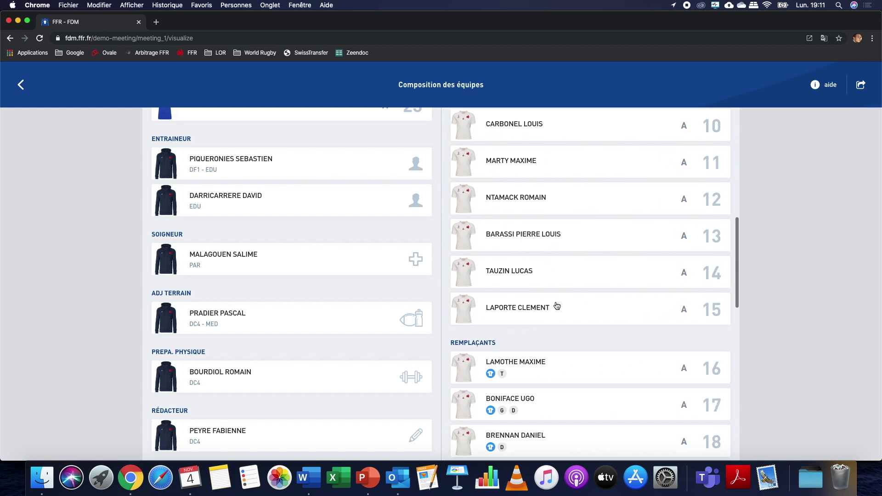
pyautogui.scroll(-15, 557, 306)
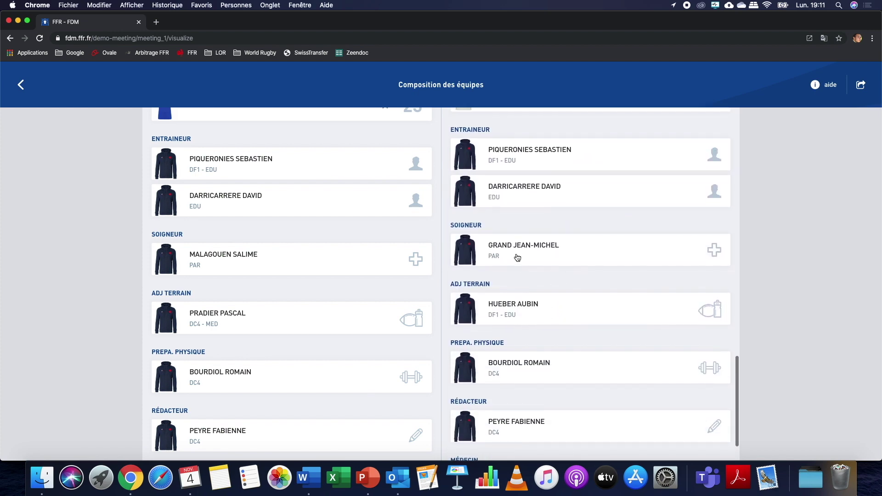
pyautogui.click(518, 259)
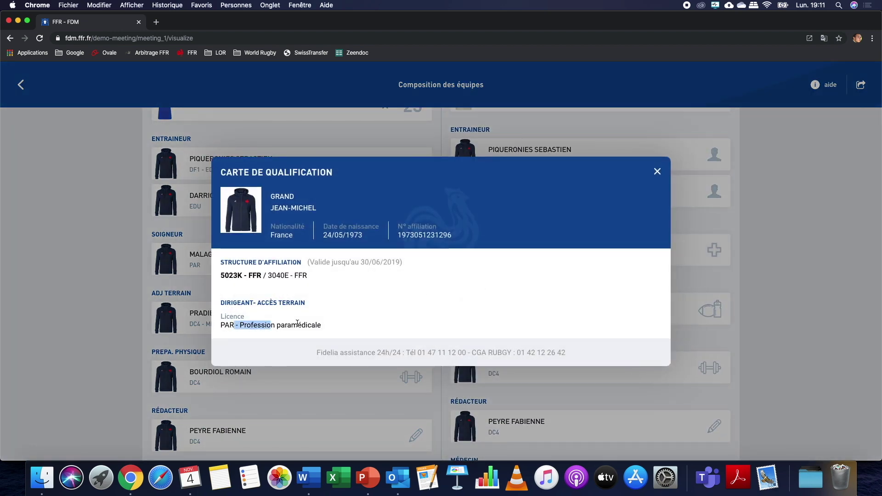
pyautogui.click(658, 171)
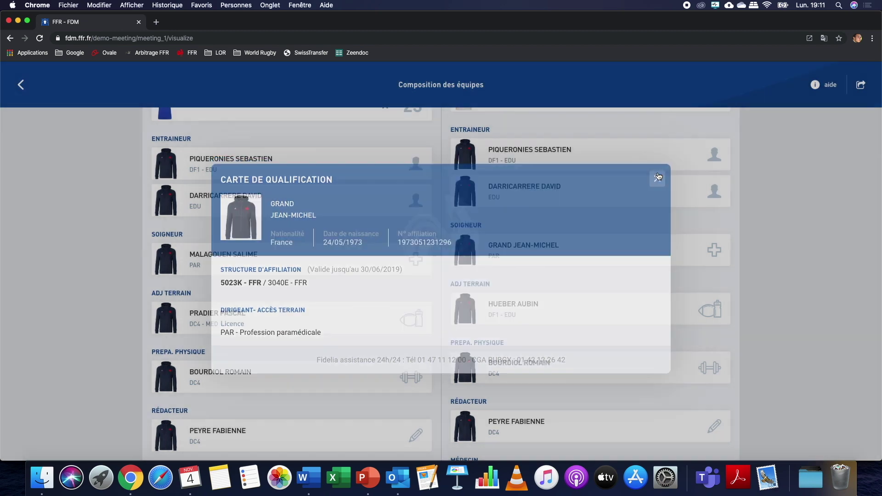
pyautogui.scroll(20, 299, 275)
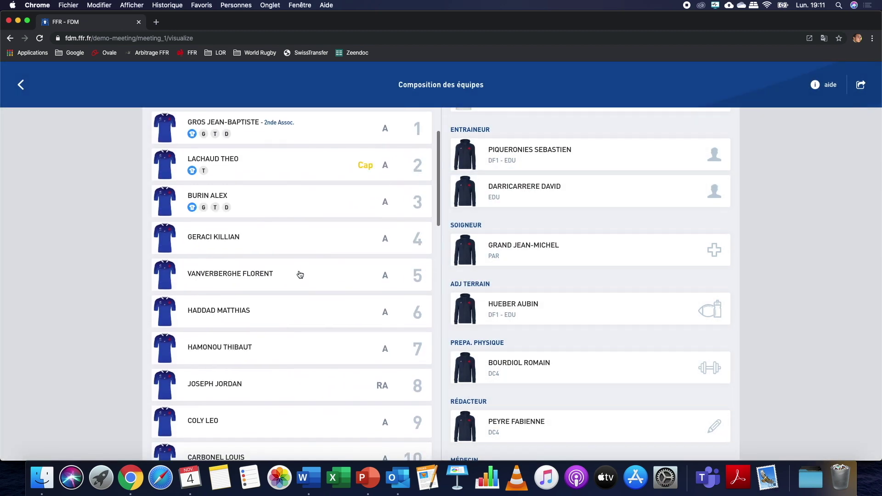
pyautogui.scroll(15, 518, 248)
pyautogui.scroll(5, 520, 250)
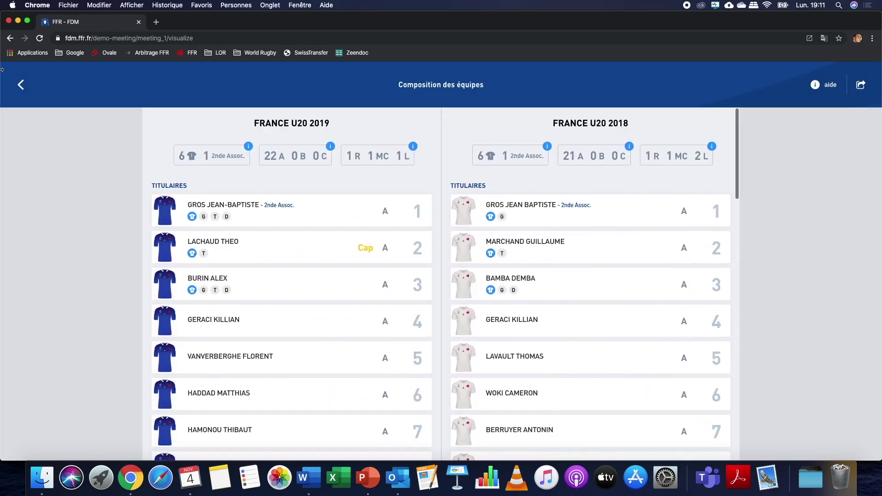
# Start locking the match sheet and validate a handwritten signature for the FRANCE U20 2019 Dirigeant
pyautogui.click(21, 84)
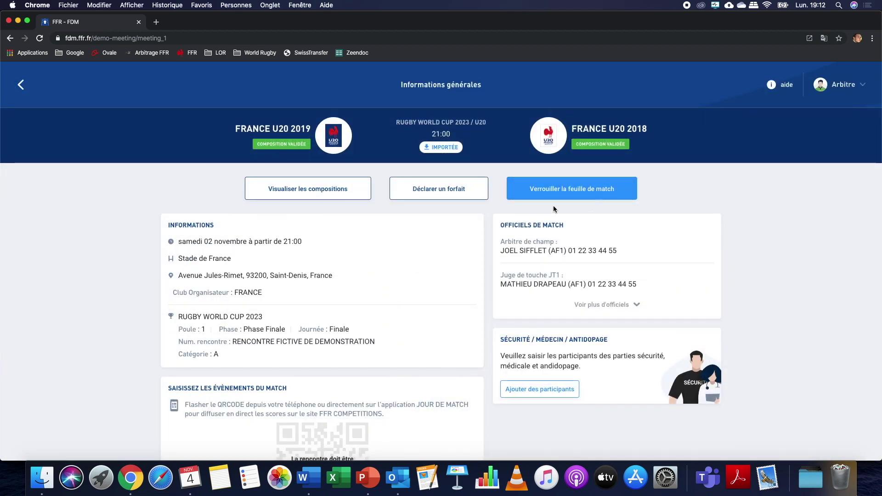
pyautogui.scroll(-3, 437, 292)
pyautogui.scroll(3, 439, 290)
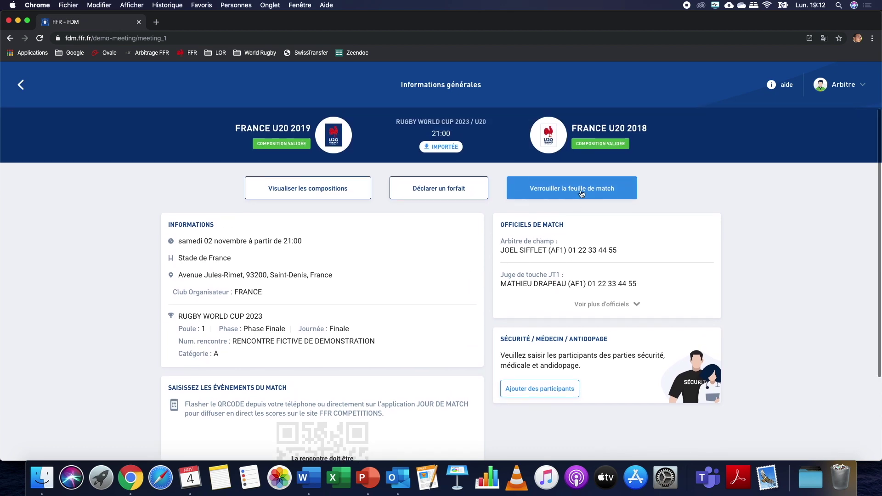
pyautogui.click(582, 193)
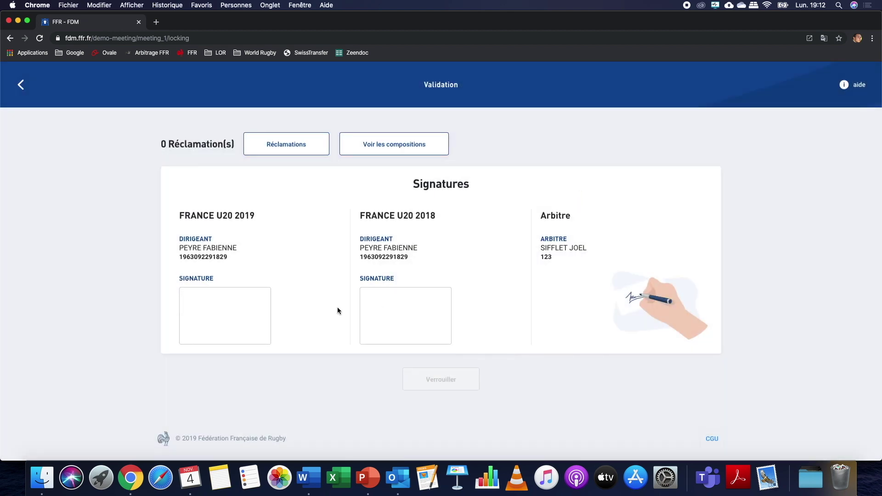
pyautogui.click(231, 312)
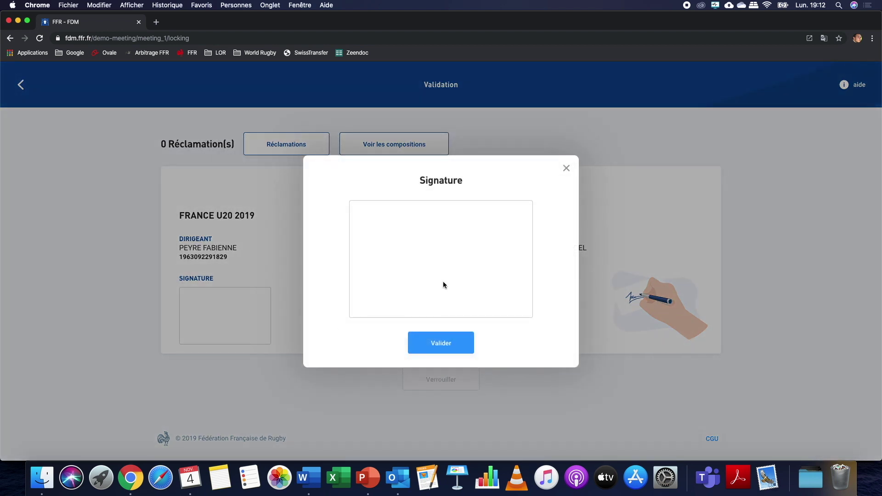
pyautogui.moveTo(425, 233)
pyautogui.mouseDown()
pyautogui.moveTo(408, 263)
pyautogui.moveTo(464, 276)
pyautogui.moveTo(468, 266)
pyautogui.moveTo(403, 296)
pyautogui.moveTo(386, 241)
pyautogui.mouseUp()
pyautogui.click(451, 342)
# Validate a handwritten signature for the FRANCE U20 2018 Dirigeant and lock the match sheet
pyautogui.click(404, 315)
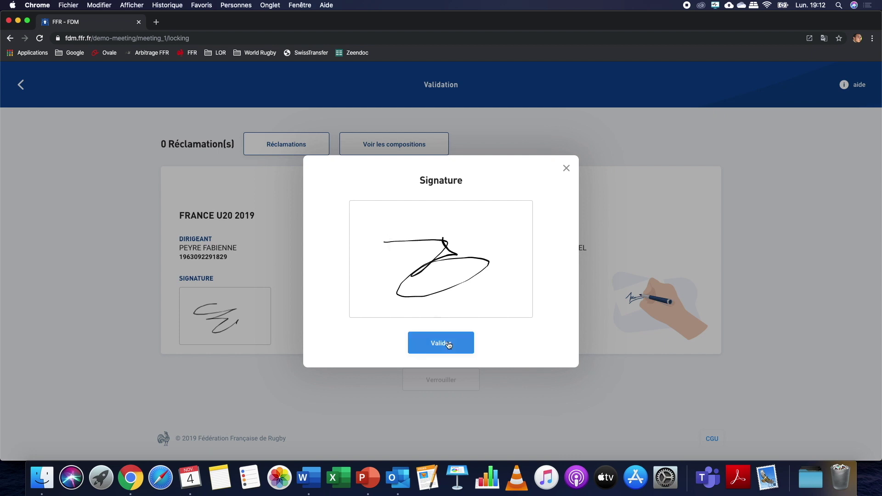
pyautogui.click(449, 344)
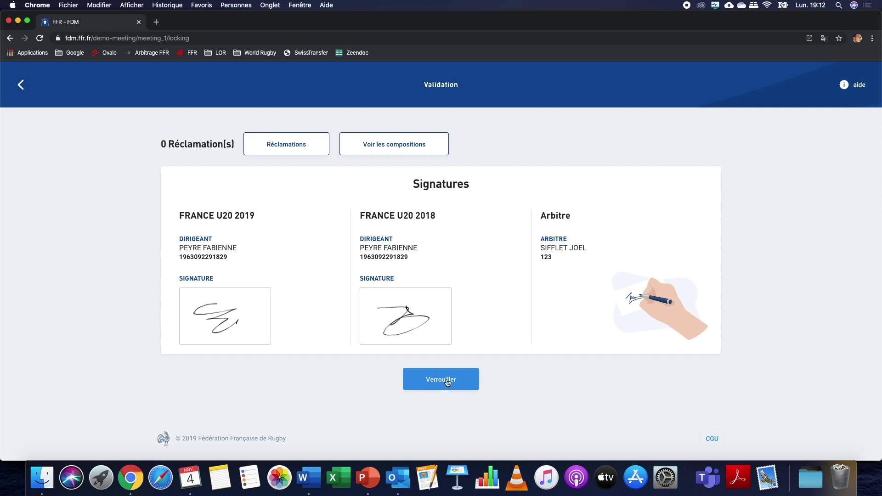
pyautogui.click(447, 383)
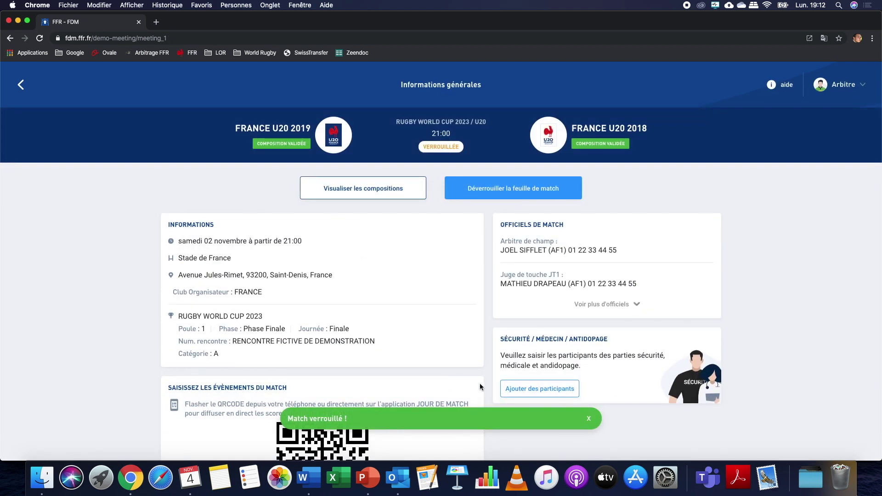
# Examine the QR code for entering match events and the available roles on the locked match's general information page
pyautogui.scroll(-5, 494, 363)
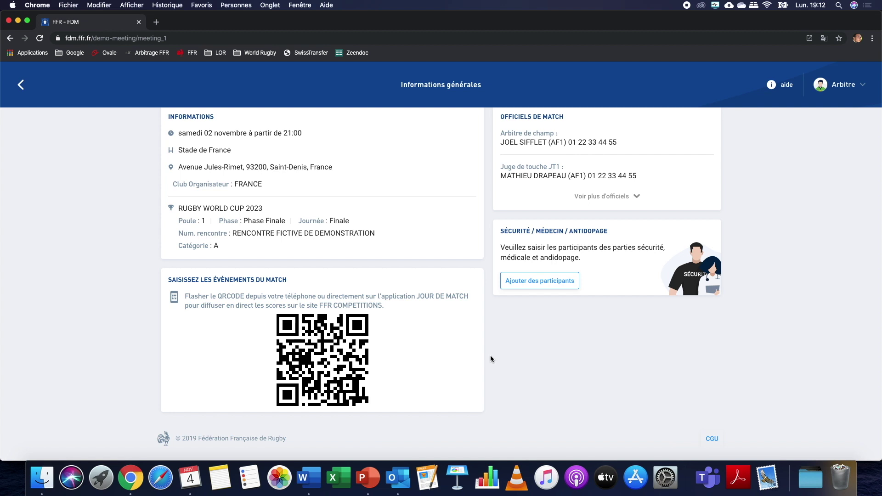
pyautogui.scroll(5, 489, 344)
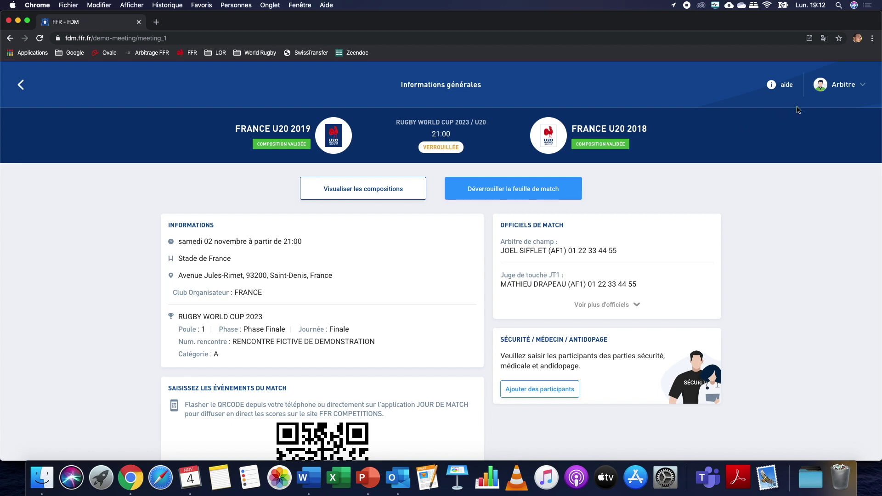
pyautogui.click(848, 77)
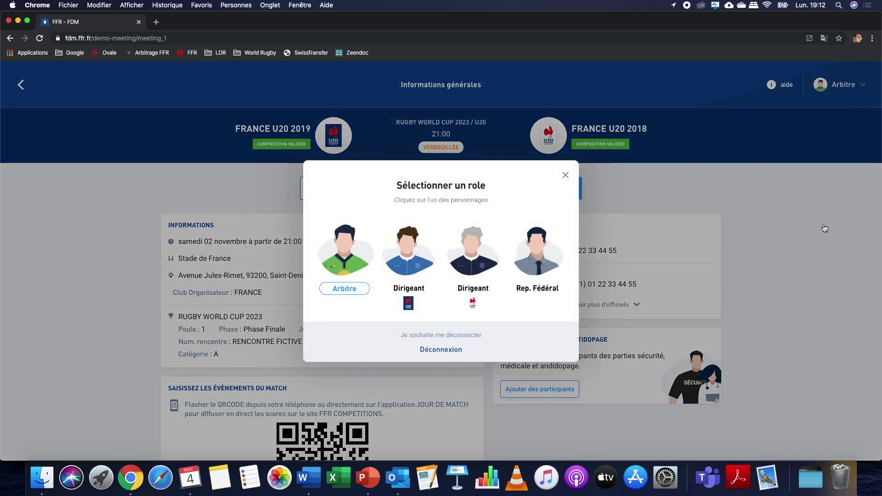
pyautogui.click(826, 228)
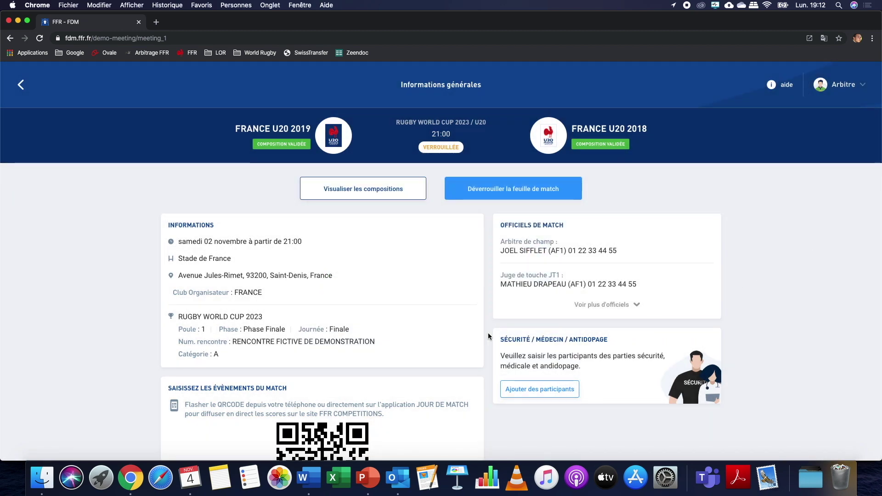
pyautogui.scroll(-5, 489, 337)
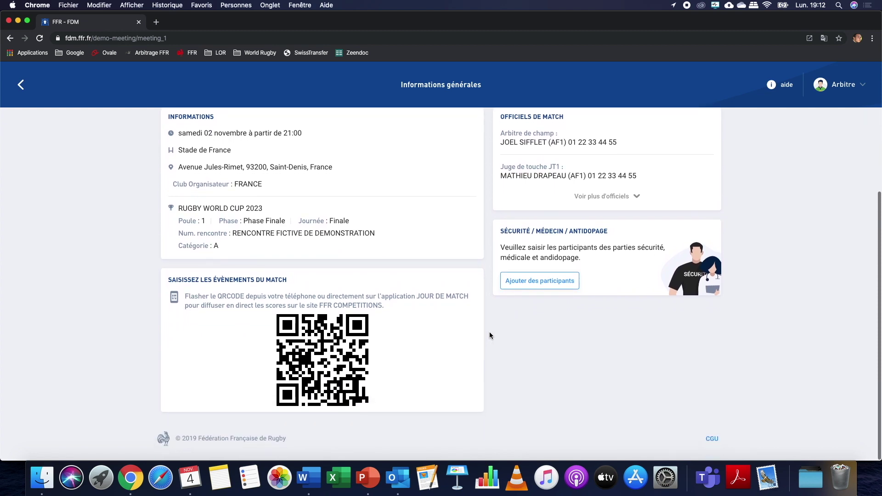
pyautogui.scroll(5, 524, 335)
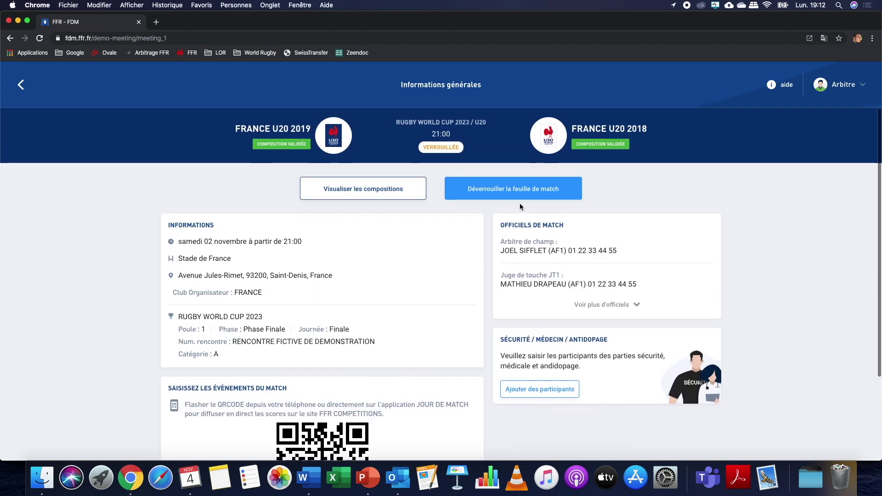
pyautogui.scroll(-4, 449, 321)
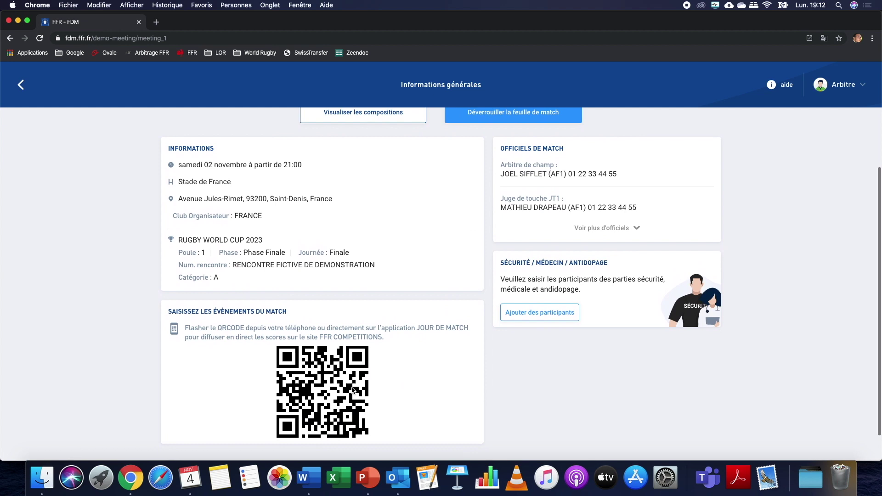